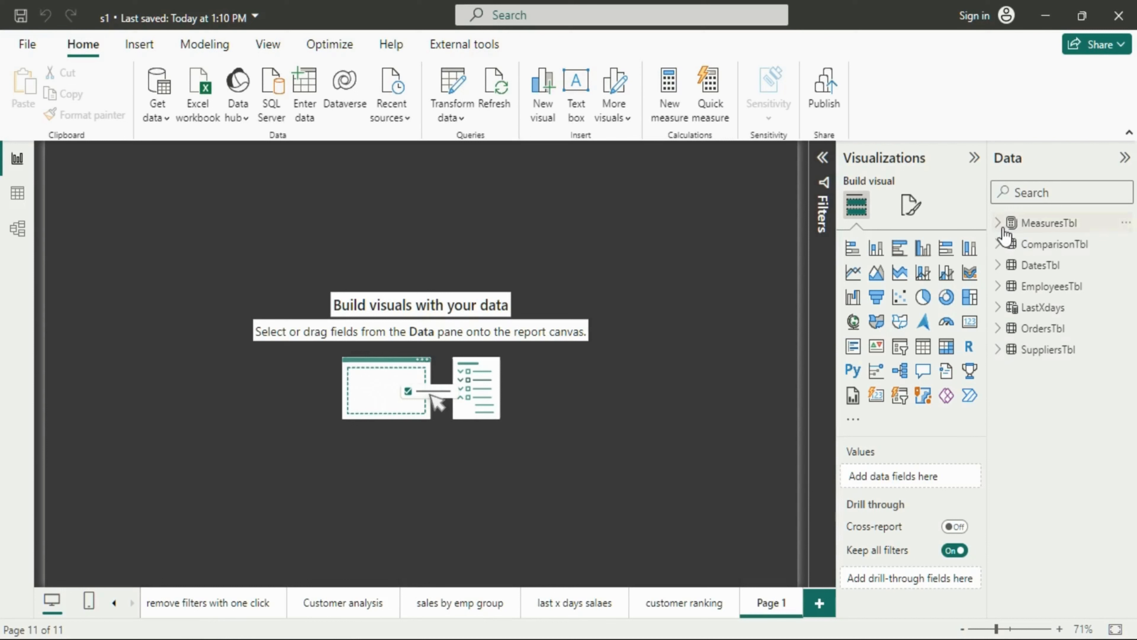
# Create a table visual from the OrdersTbl category field and the Totalsales measure, moving it inward from the canvas corner.
pyautogui.click(998, 329)
pyautogui.click(1024, 371)
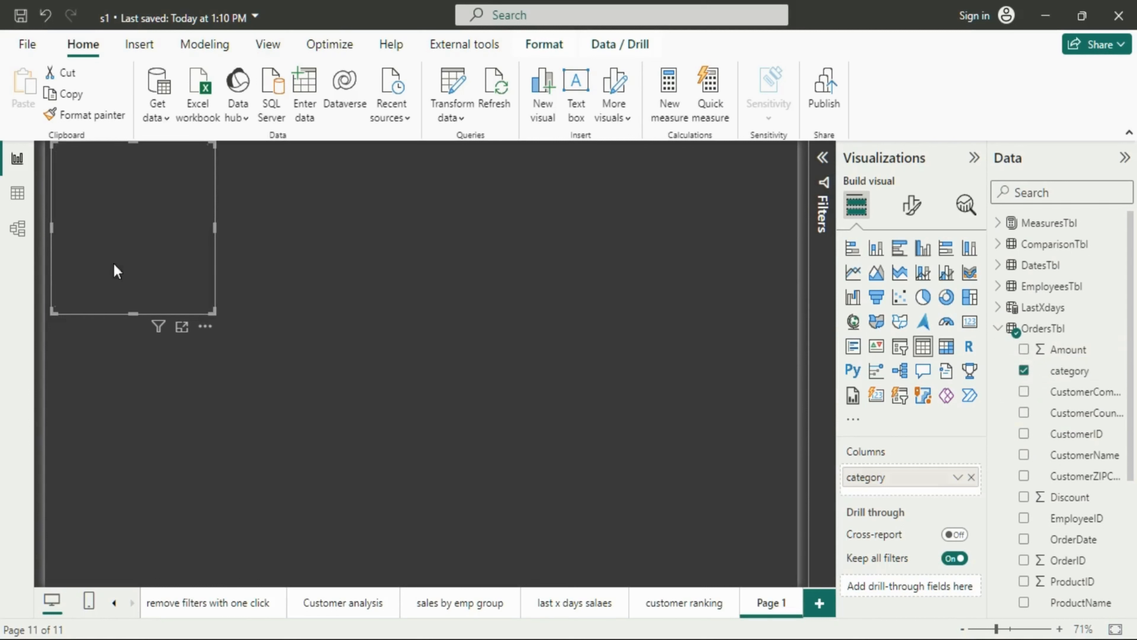
pyautogui.moveTo(116, 269); pyautogui.dragTo(165, 363)
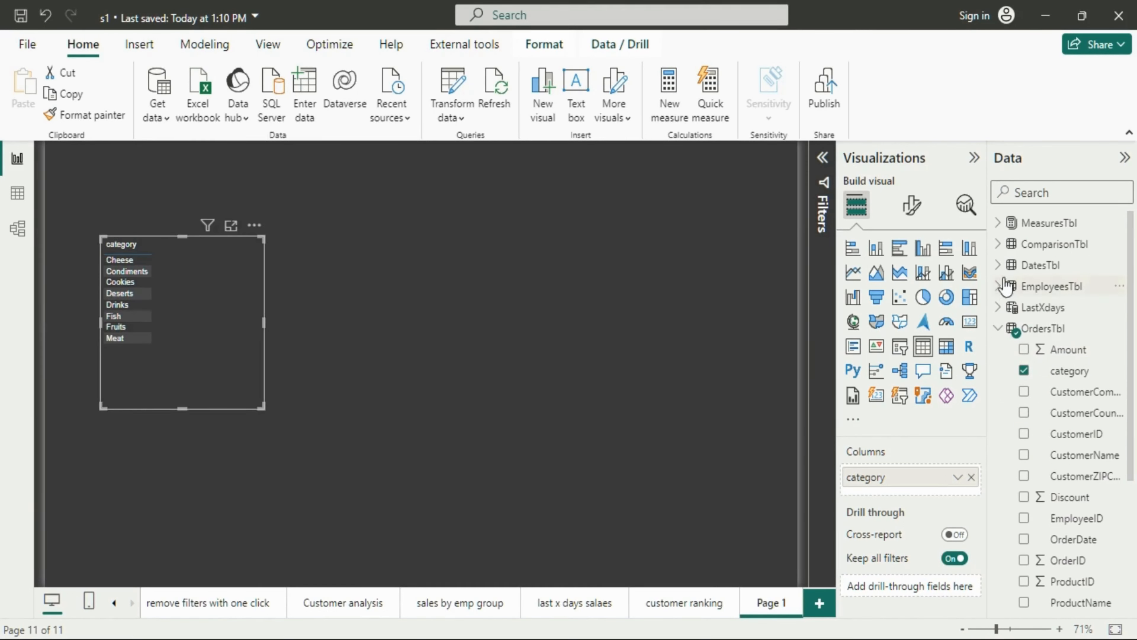
pyautogui.click(999, 224)
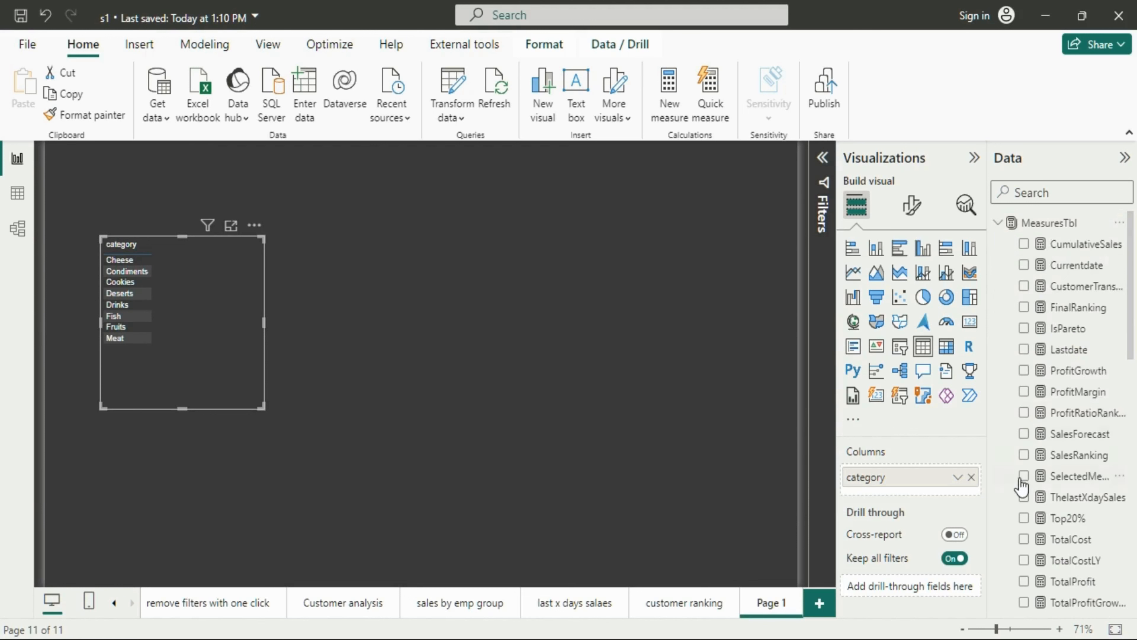
pyautogui.scroll(-5, 1022, 486)
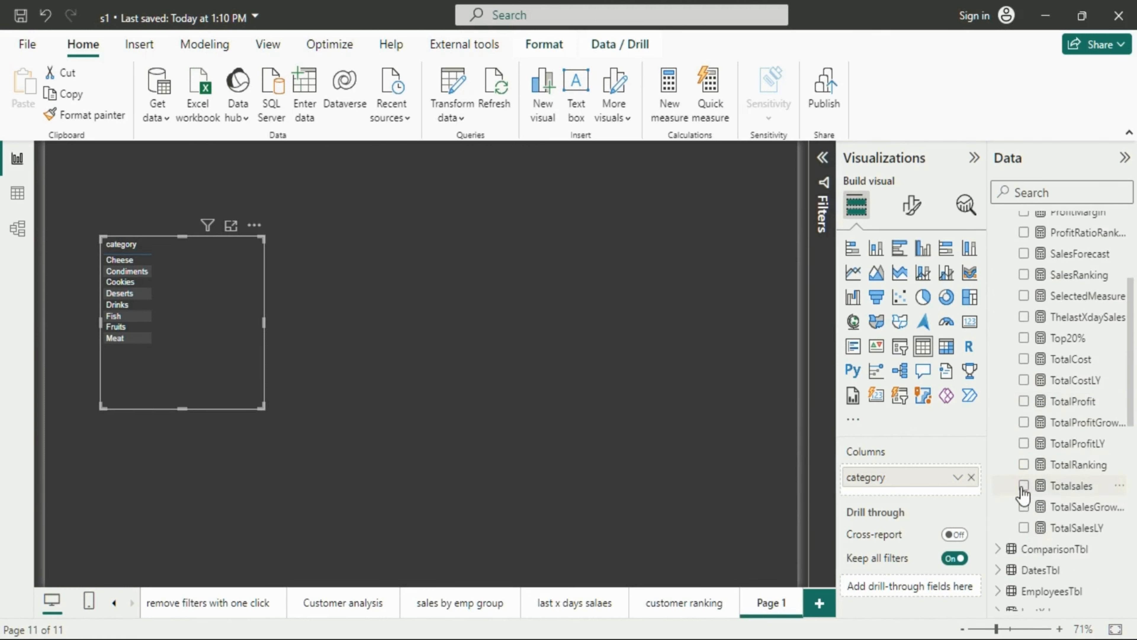
pyautogui.click(1024, 485)
pyautogui.moveTo(251, 401); pyautogui.dragTo(317, 454)
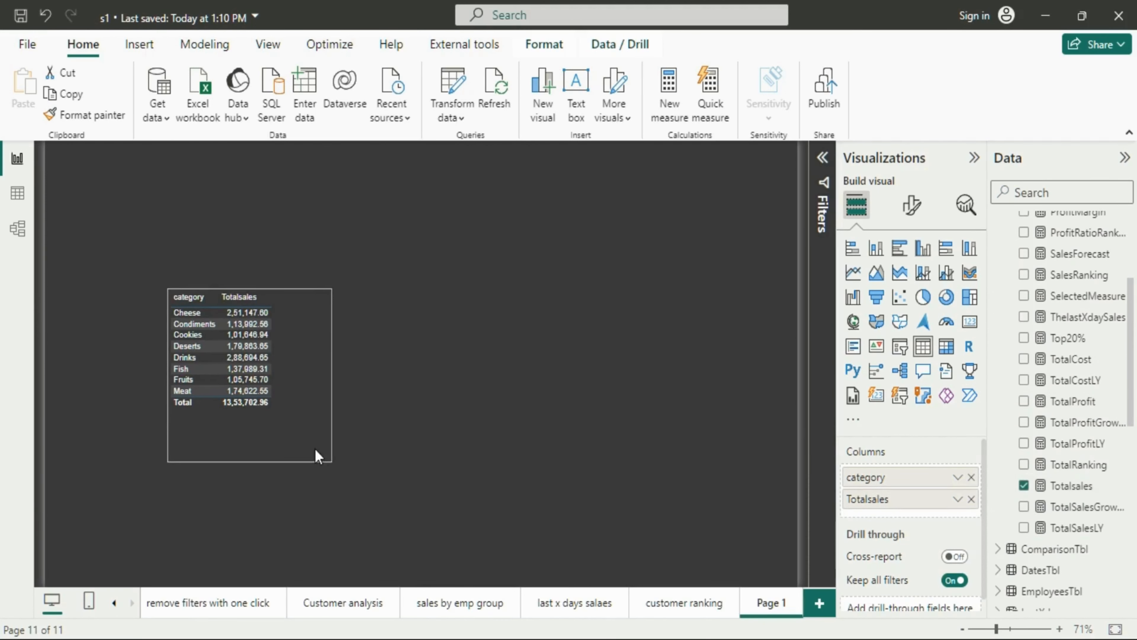
# Set the font size of the table's values to 14.
pyautogui.click(911, 206)
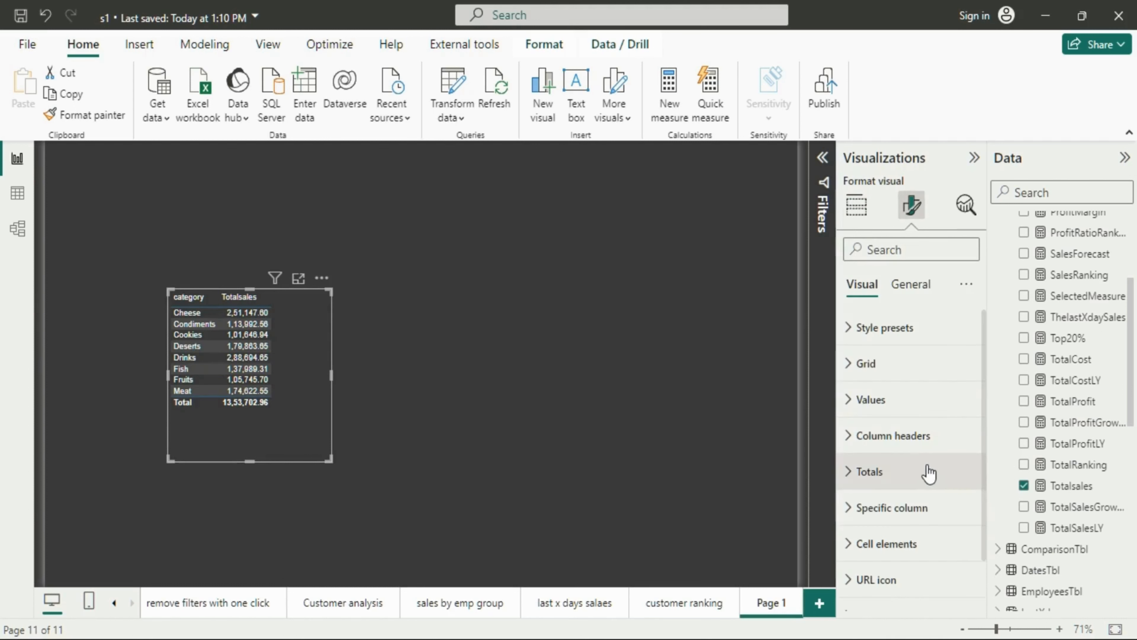
pyautogui.click(928, 472)
pyautogui.click(916, 401)
pyautogui.scroll(-2, 947, 482)
pyautogui.click(968, 439)
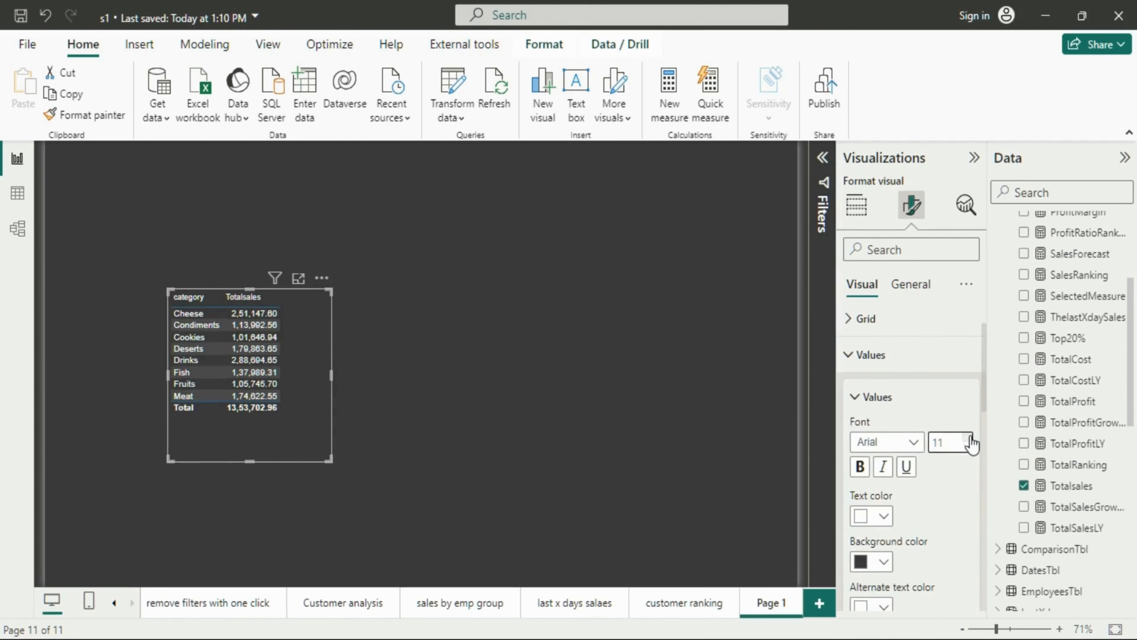
pyautogui.click(968, 439)
pyautogui.click(968, 439)
pyautogui.click(968, 439)
# Set the table's column header text to size 14 and bold.
pyautogui.scroll(-3, 916, 520)
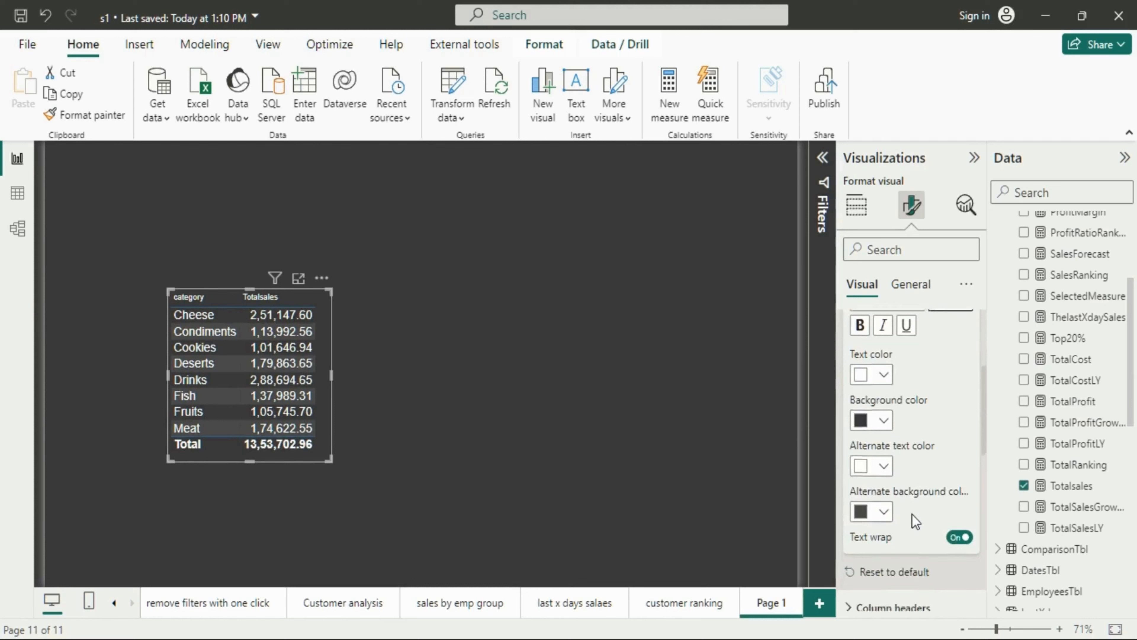
pyautogui.scroll(-3, 915, 520)
pyautogui.click(932, 479)
pyautogui.scroll(-1, 937, 511)
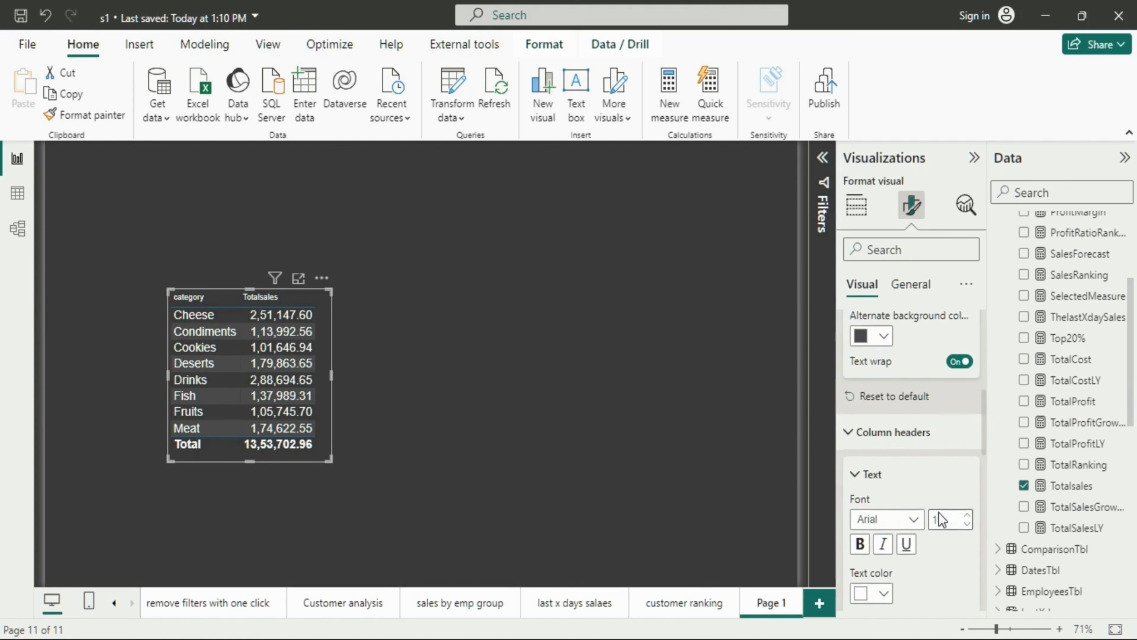
pyautogui.click(967, 514)
pyautogui.click(967, 514)
pyautogui.click(967, 514)
pyautogui.click(967, 514)
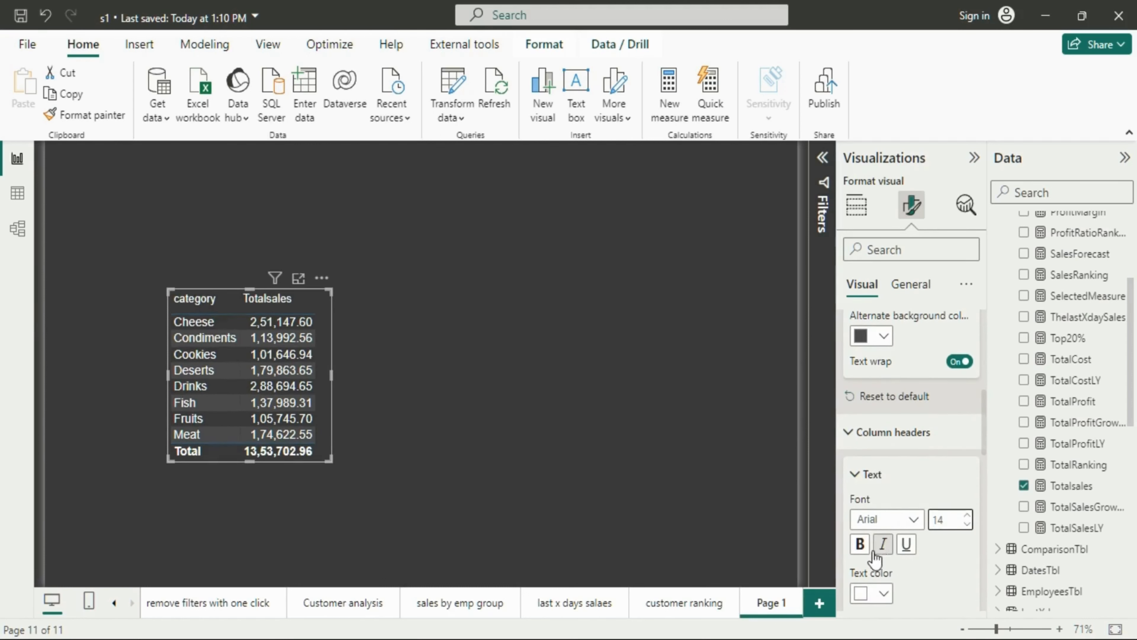
pyautogui.click(860, 544)
# Widen the table visual to roughly half the canvas and reposition it near the canvas's left edge.
pyautogui.moveTo(330, 461); pyautogui.dragTo(454, 556)
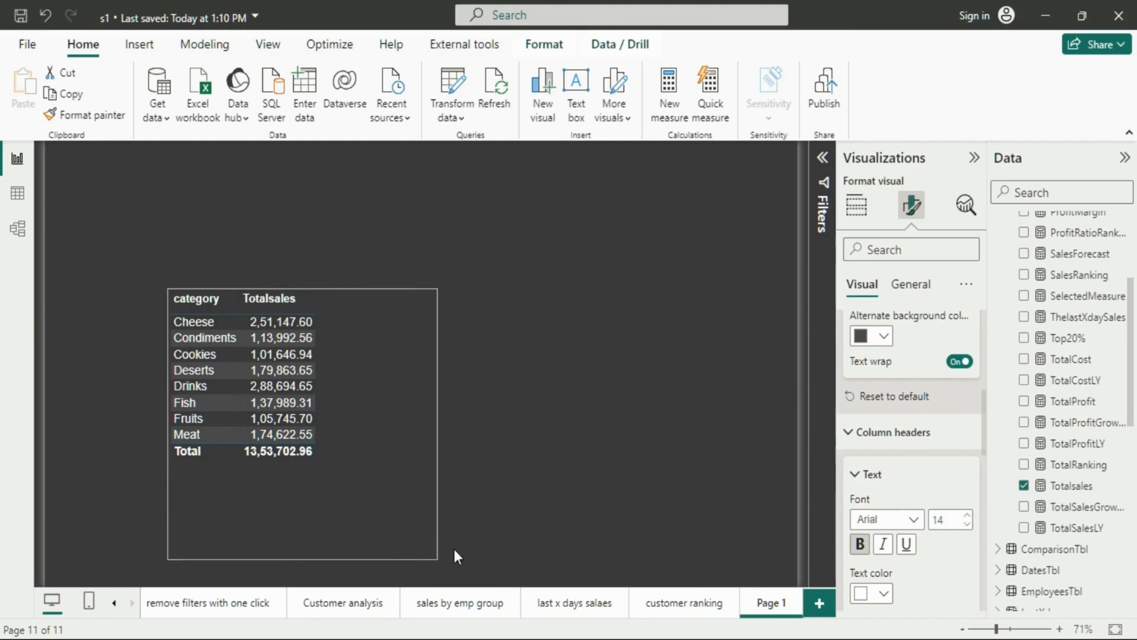
pyautogui.moveTo(417, 503); pyautogui.dragTo(337, 454)
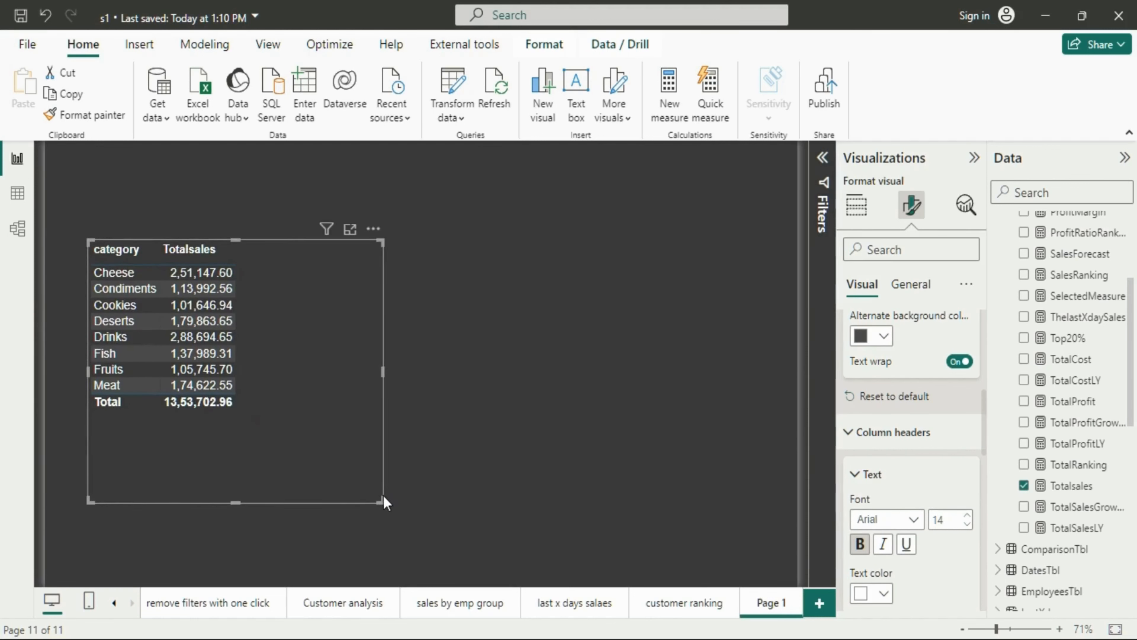
pyautogui.moveTo(385, 503); pyautogui.dragTo(539, 457)
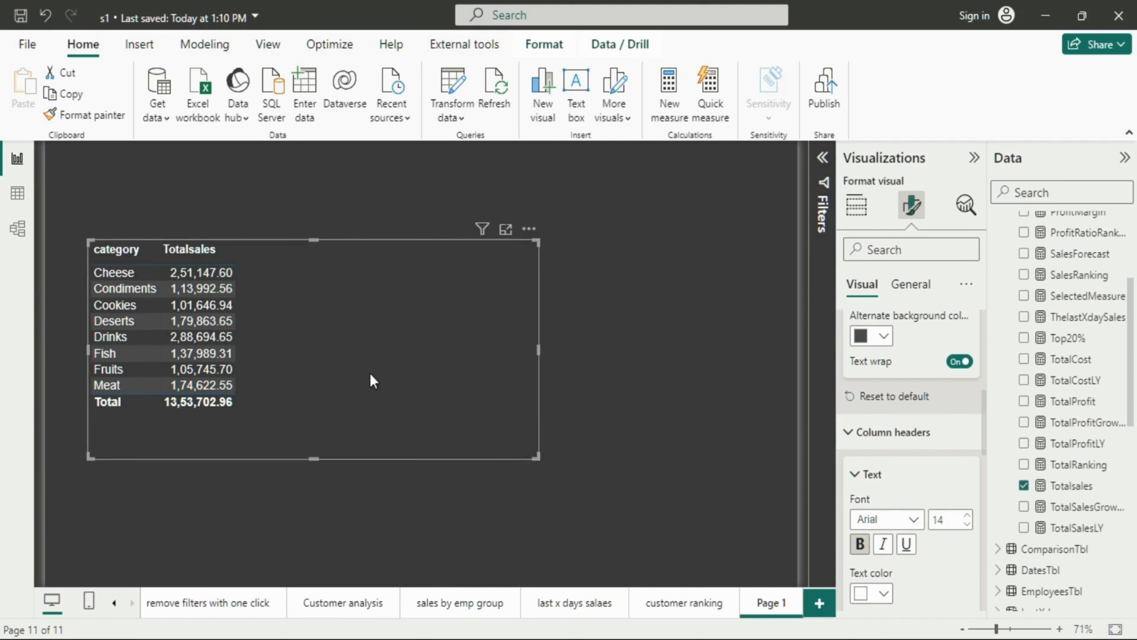
pyautogui.moveTo(355, 370); pyautogui.dragTo(354, 359)
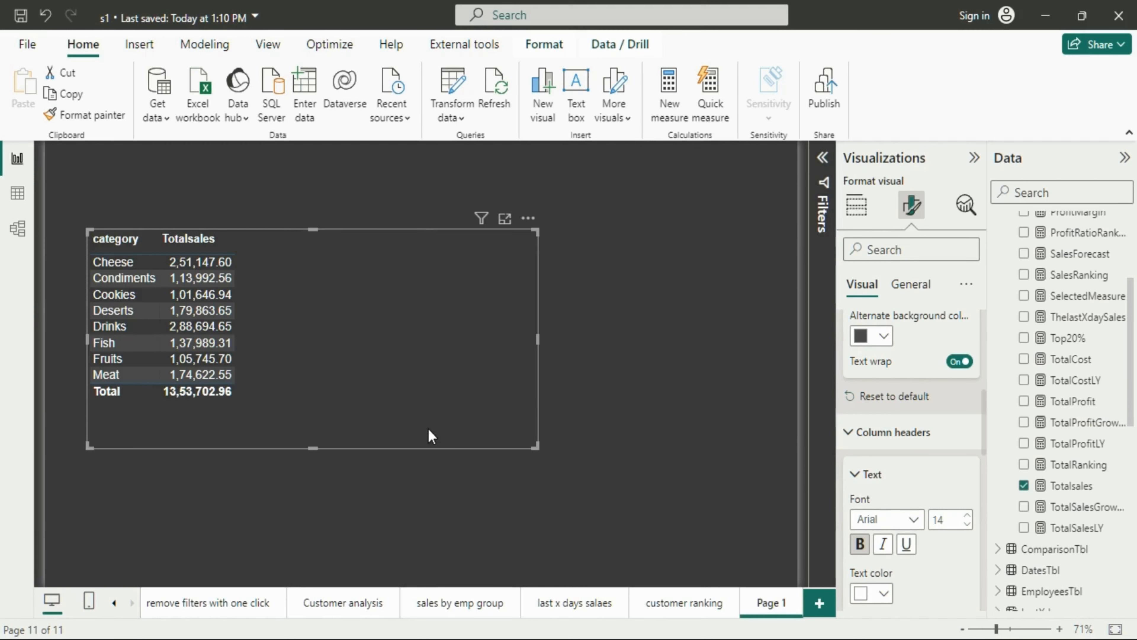
pyautogui.moveTo(428, 436); pyautogui.dragTo(419, 426)
# Create a new measure in MeasuresTbl and expand its formula editor.
pyautogui.scroll(4, 1073, 419)
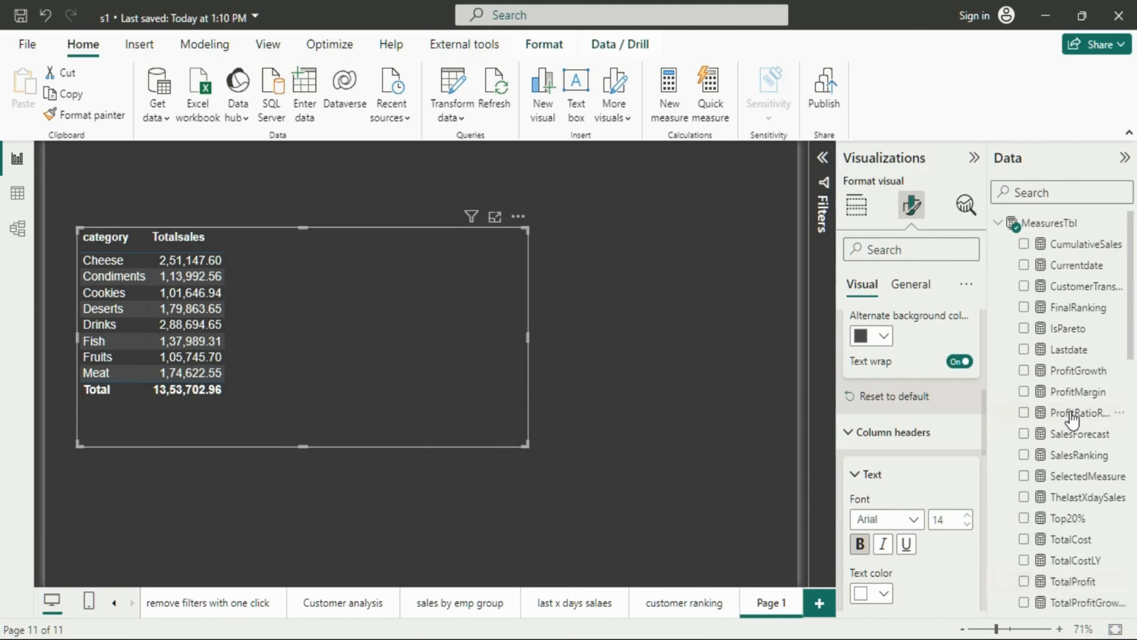
pyautogui.rightClick(1050, 226)
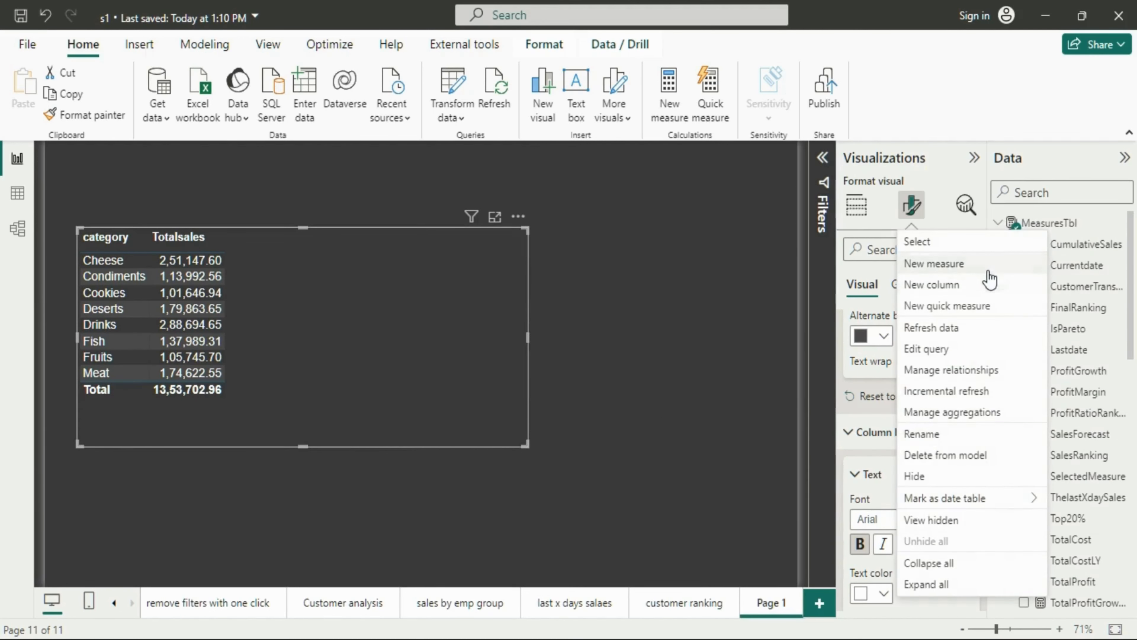
pyautogui.press('Escape')
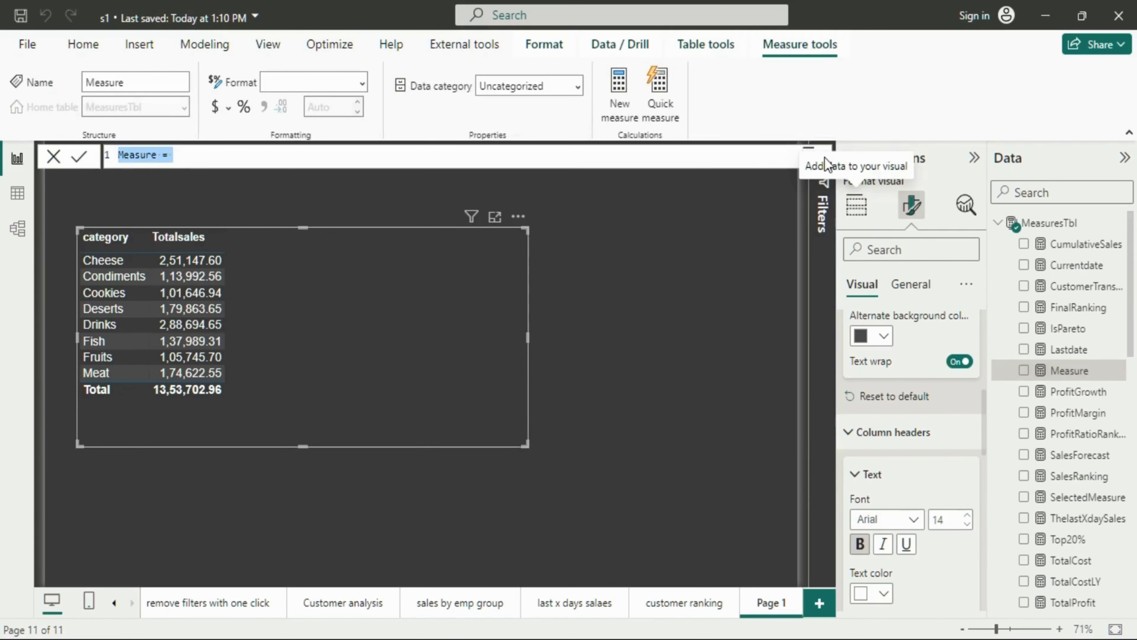
pyautogui.click(822, 158)
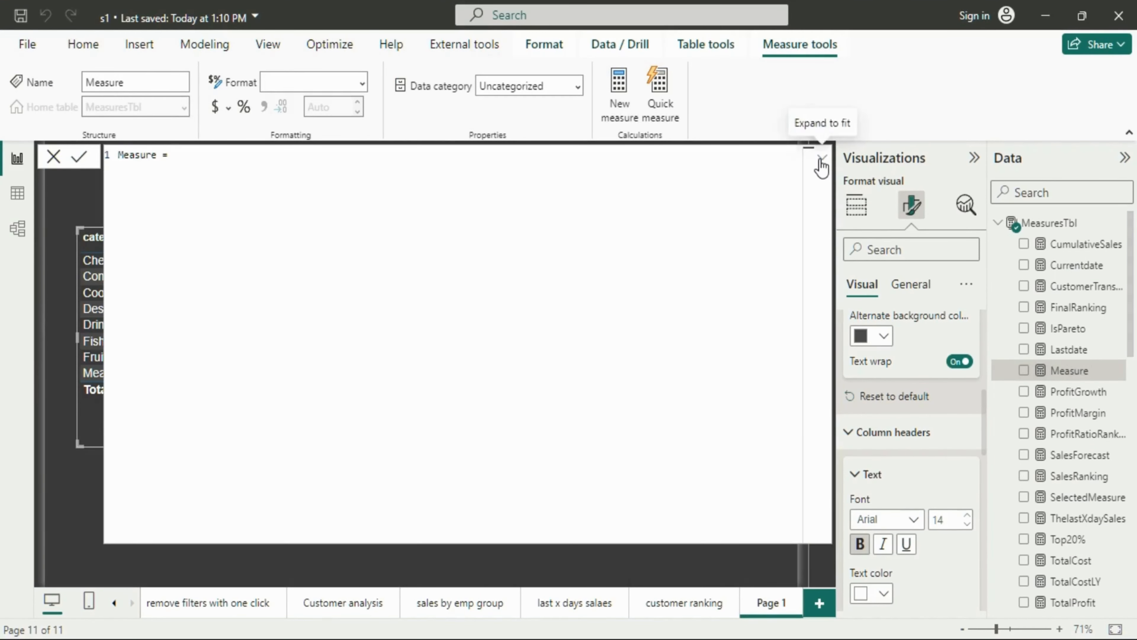
pyautogui.click(821, 159)
pyautogui.click(822, 159)
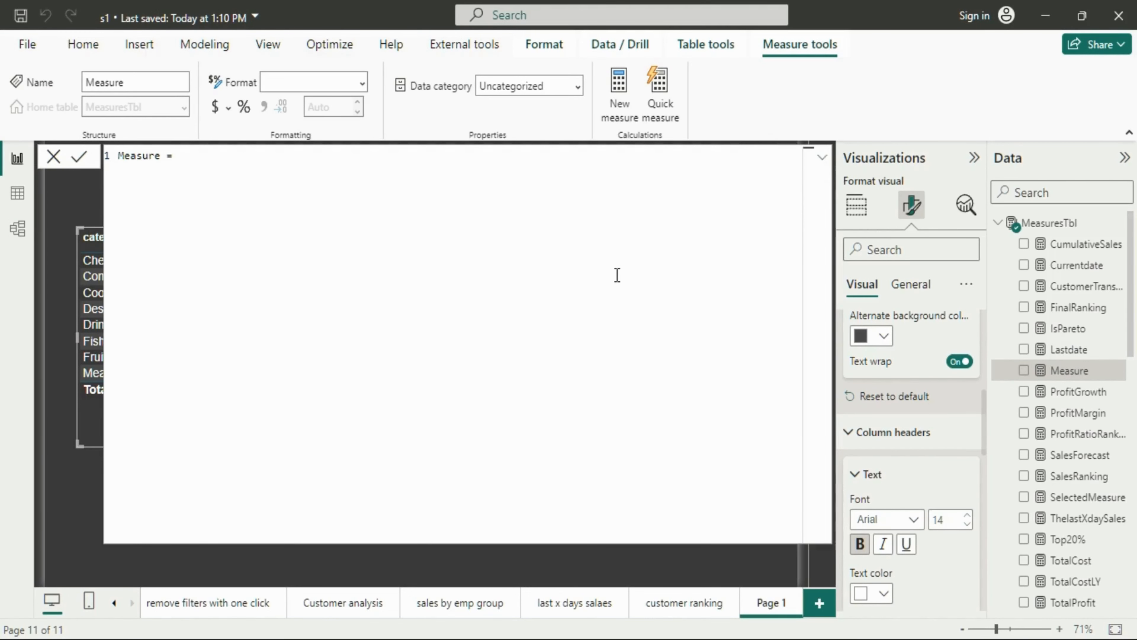
# Replace the default measure name with SubsetSalesUsingCalculate followed by an equals sign.
pyautogui.hotkey('ctrl', 'a')
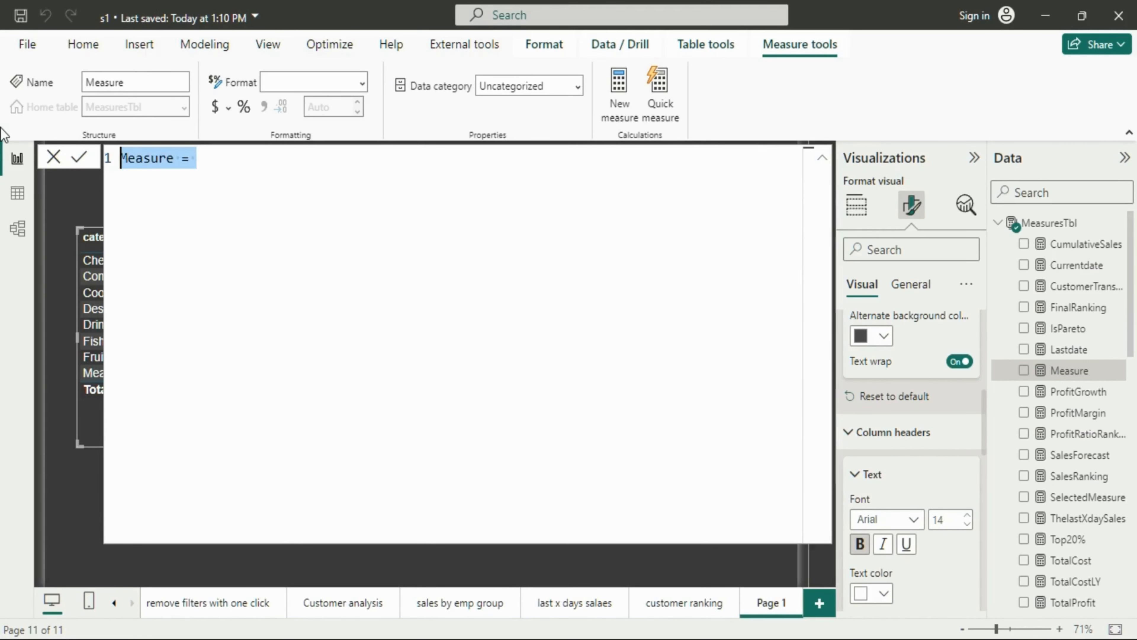
pyautogui.write('S')
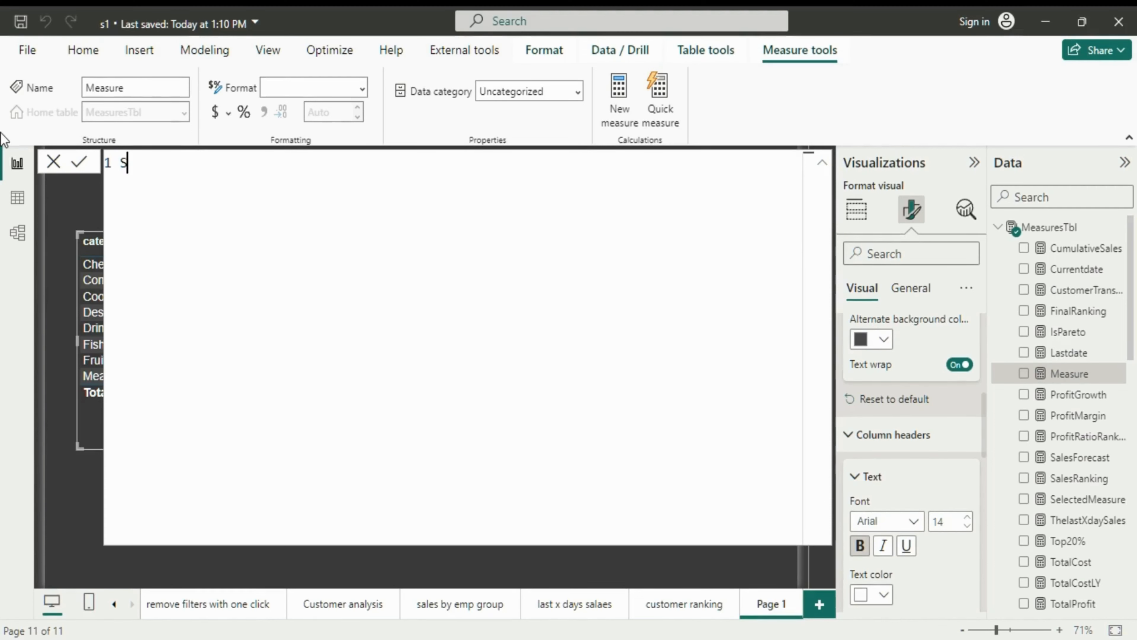
pyautogui.write('ubs')
pyautogui.write('et')
pyautogui.write('S')
pyautogui.write('ales')
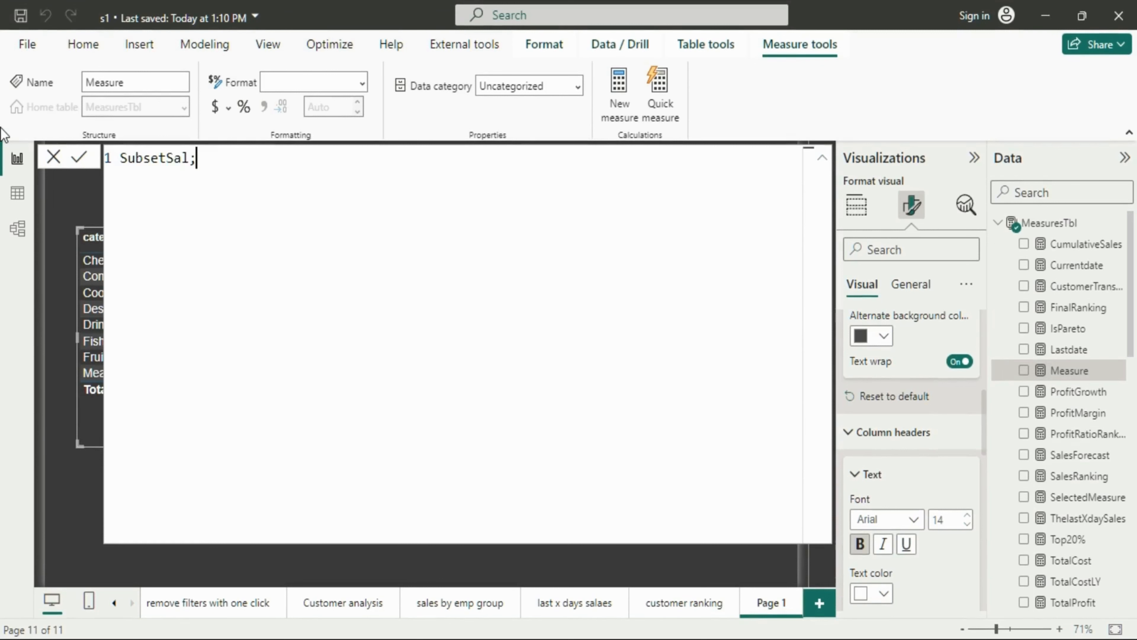
pyautogui.write('UsingCalcul')
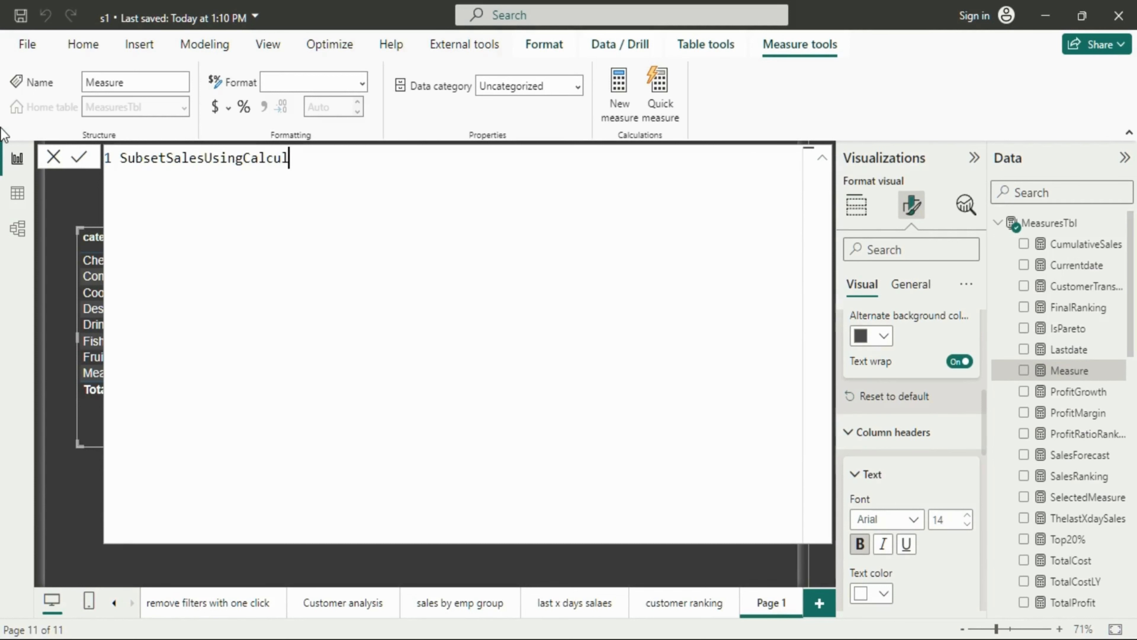
pyautogui.write('te')
pyautogui.press('BackSpace')
pyautogui.write('te =')
# Start the formula on an indented second line with CALCULATE and [Totalsales] as its expression, followed by a comma.
pyautogui.hotkey('shift', 'Return')
pyautogui.press('Tab')
pyautogui.write('Ca')
pyautogui.press('Tab')
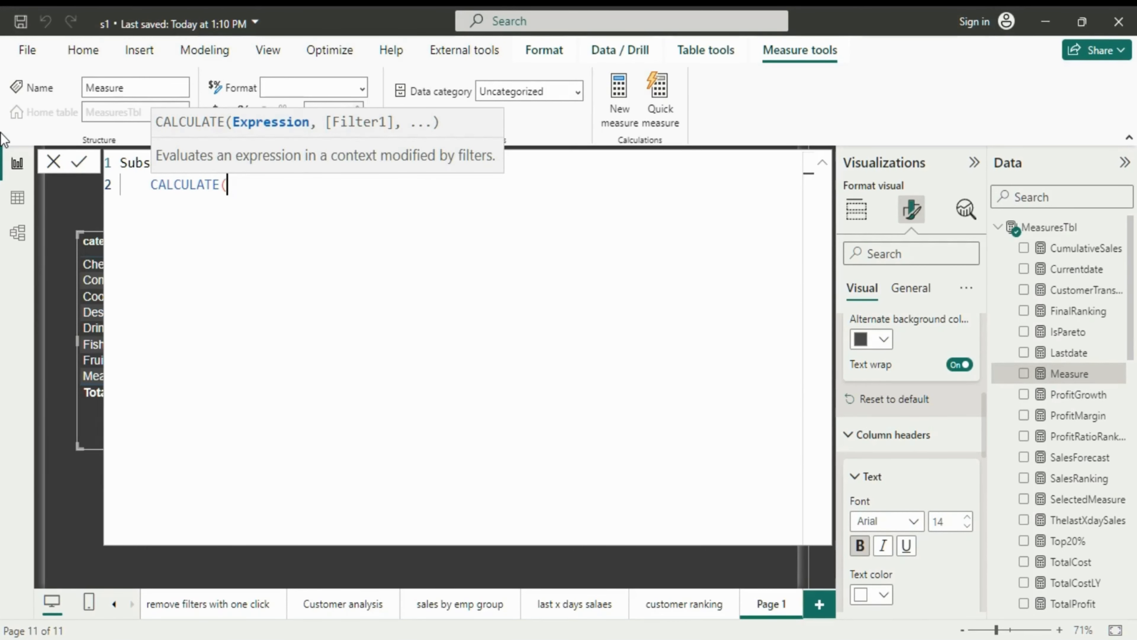
pyautogui.write('TOTA')
pyautogui.press('Down')
pyautogui.press('Down')
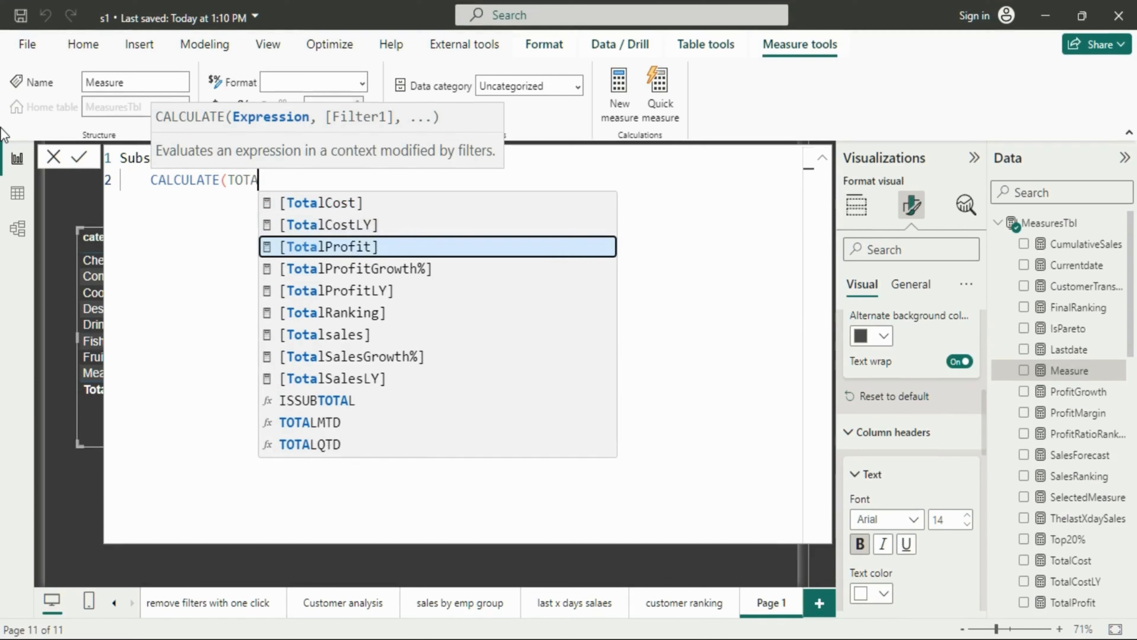
pyautogui.press('Down')
pyautogui.press('Down')
pyautogui.press('Down')
pyautogui.press('Down')
pyautogui.press('Tab')
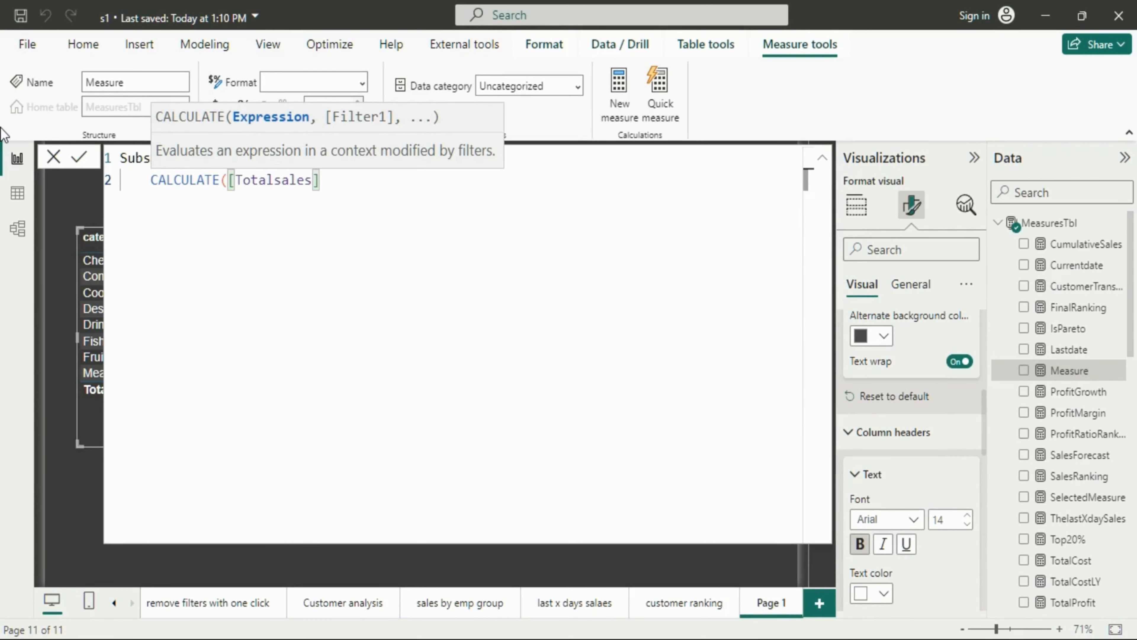
pyautogui.write(',')
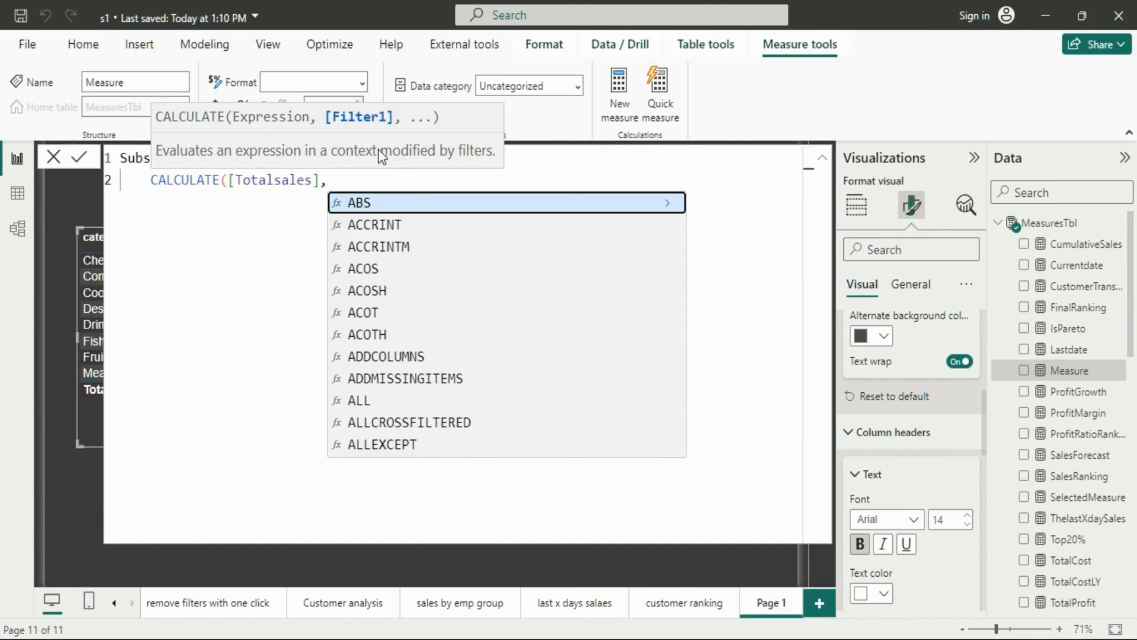
pyautogui.write('FILE')
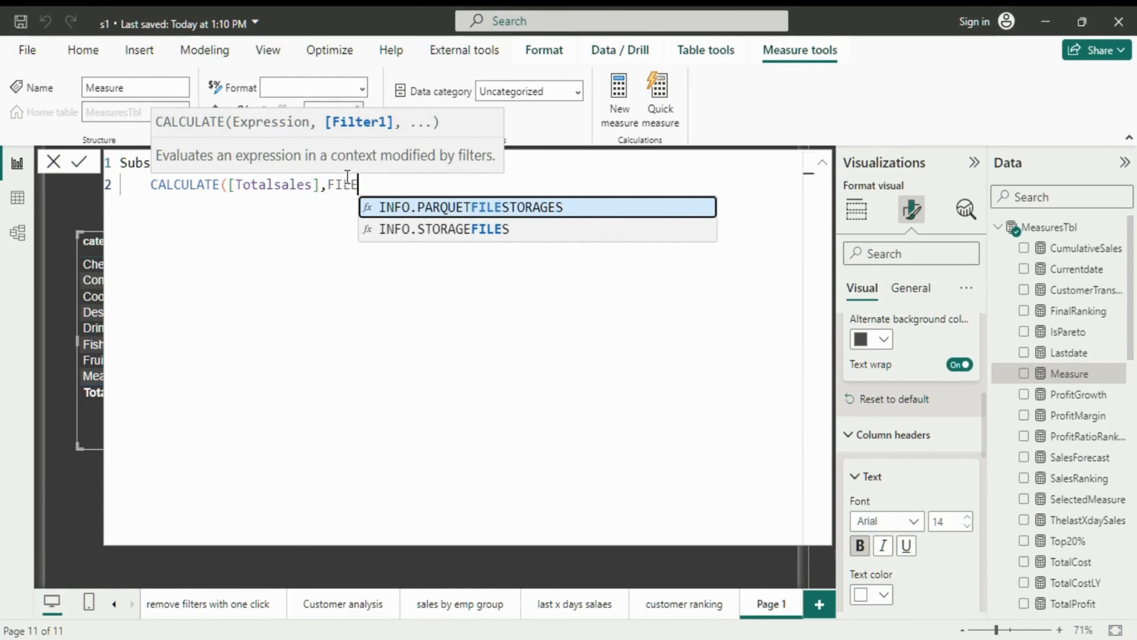
pyautogui.press('BackSpace')
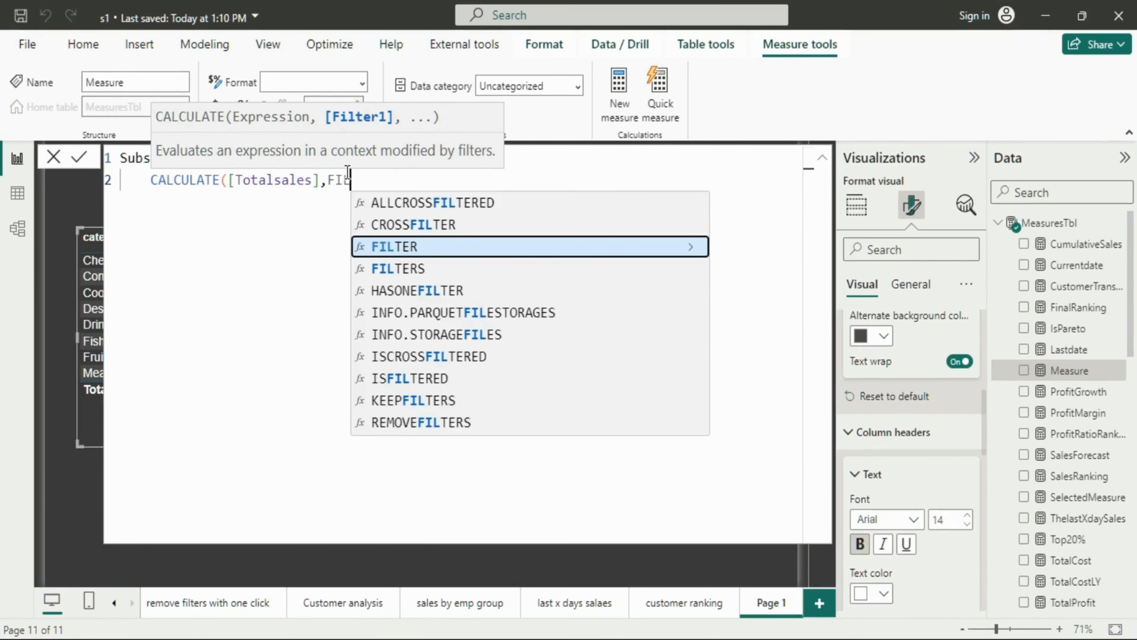
pyautogui.press('BackSpace')
pyautogui.press('BackSpace')
pyautogui.press('BackSpace')
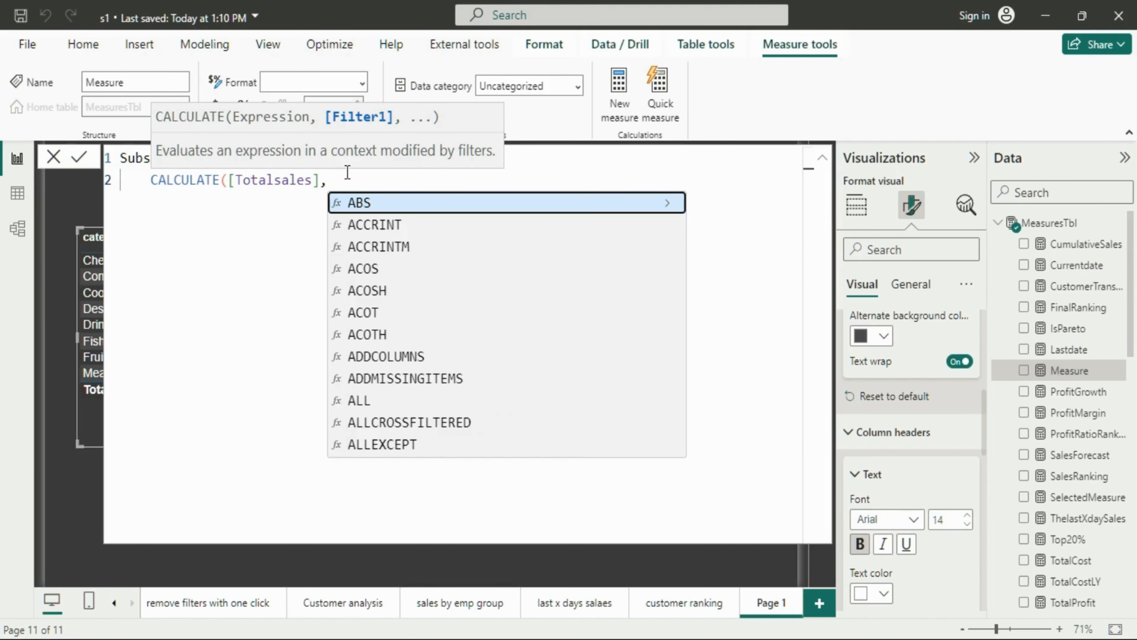
# Add the filter condition OrdersTbl[Sales]>500 to the CALCULATE function.
pyautogui.write('SL')
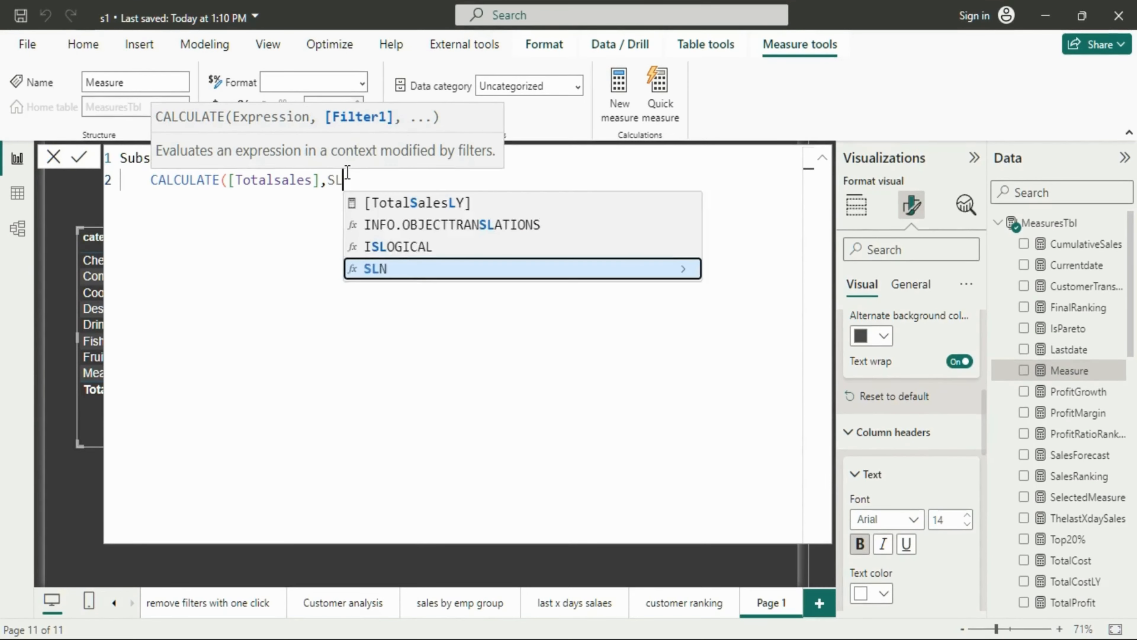
pyautogui.press('BackSpace')
pyautogui.write('A')
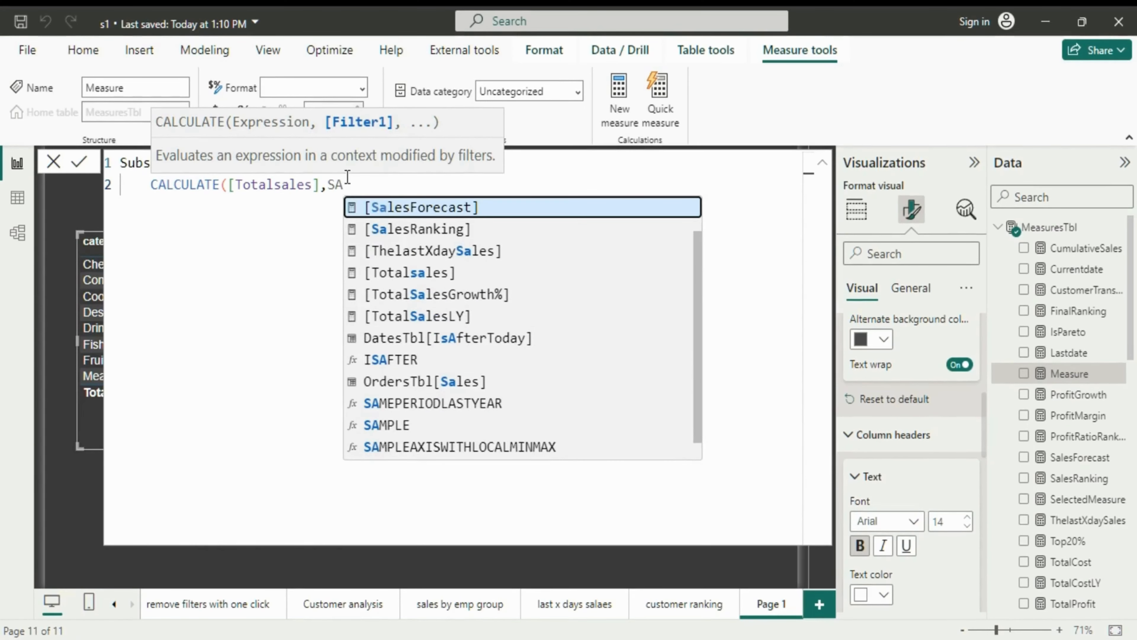
pyautogui.write('LES')
pyautogui.press('Down')
pyautogui.press('Down')
pyautogui.press('Down')
pyautogui.press('Down')
pyautogui.press('Down')
pyautogui.press('Down')
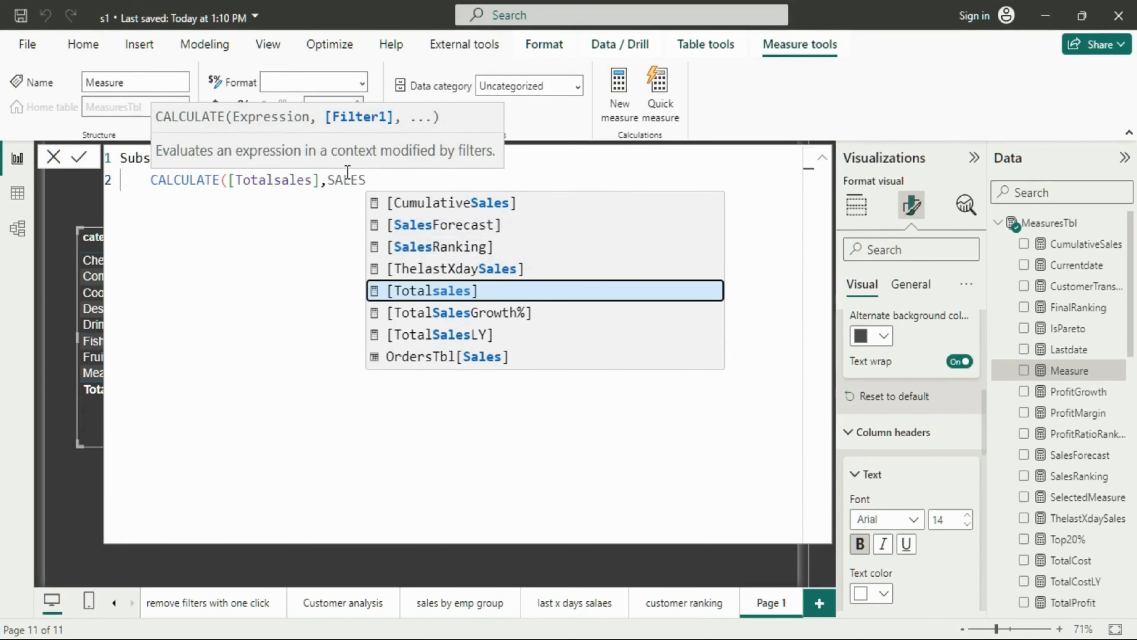
pyautogui.press('Tab')
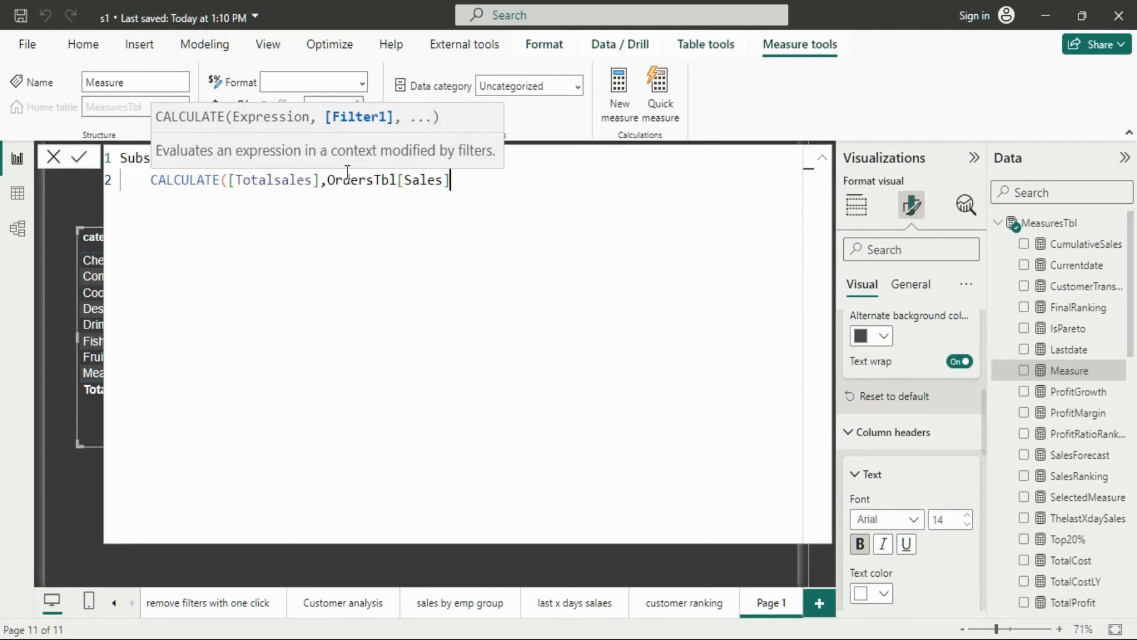
pyautogui.write('>')
pyautogui.write('500')
# Add the condition && OrdersTbl[Amount]<30 to the CALCULATE filter, close the function, commit the measure and collapse the formula editor.
pyautogui.write(' && OrdersTbl[')
pyautogui.write('Amount')
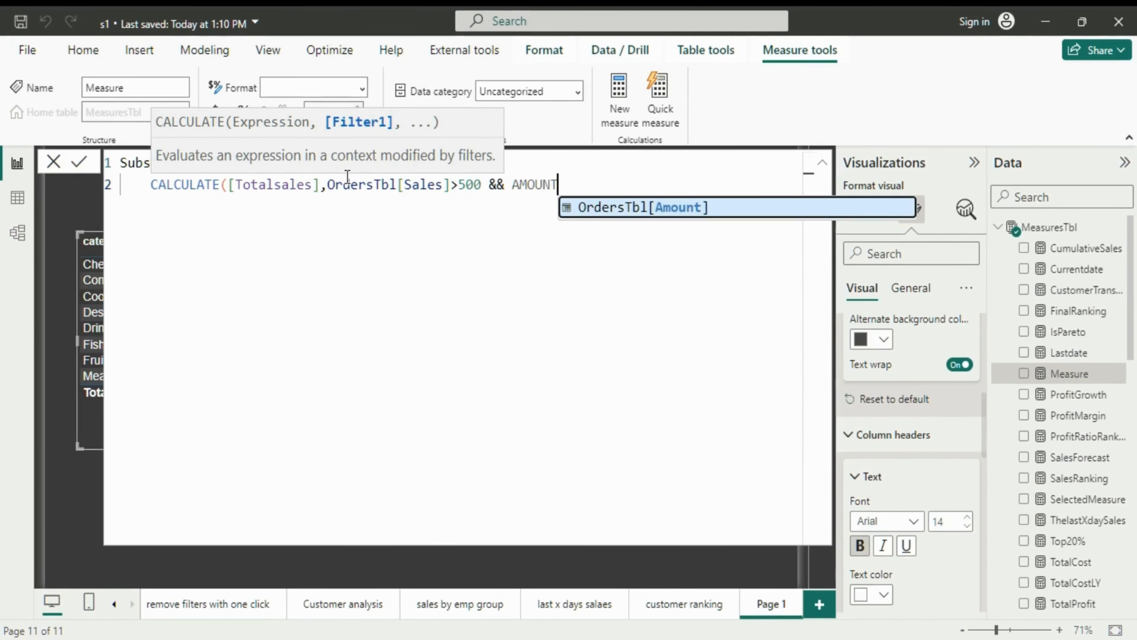
pyautogui.press('Tab')
pyautogui.write('<')
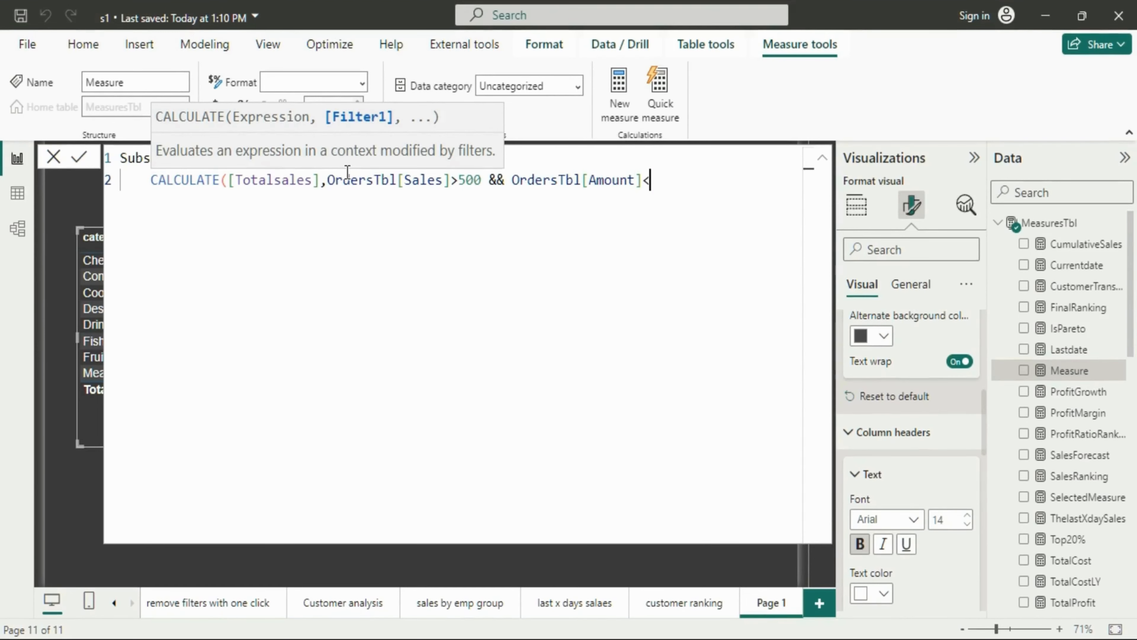
pyautogui.write('30)')
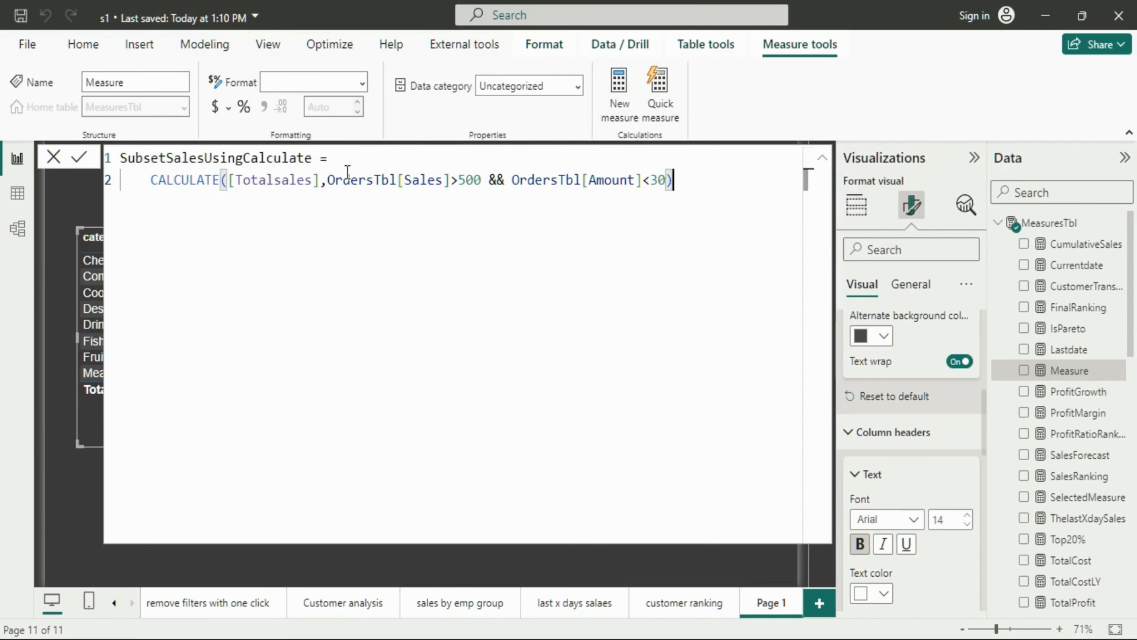
pyautogui.press('Return')
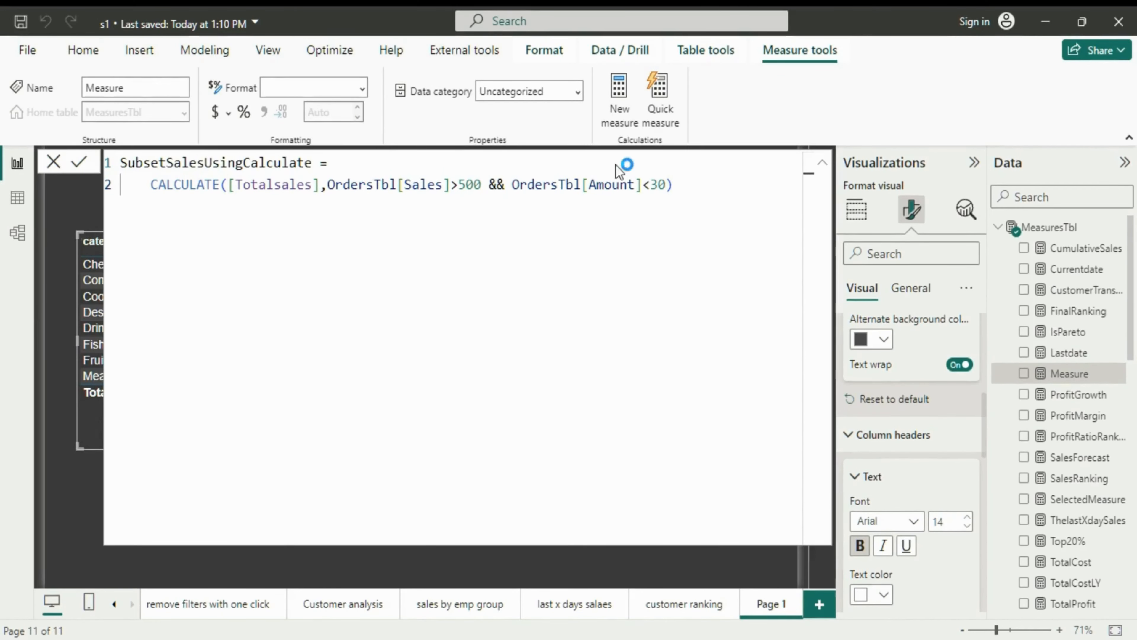
pyautogui.click(820, 164)
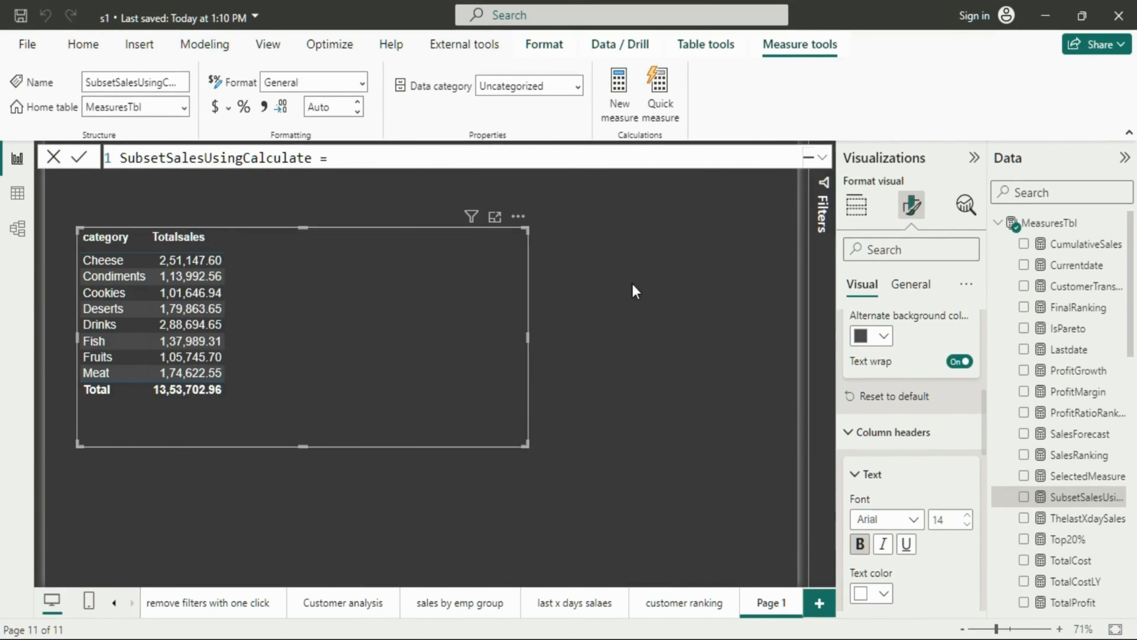
# Add the SubsetSalesUsingCalculate measure as a column in the category sales table.
pyautogui.click(675, 292)
pyautogui.click(465, 309)
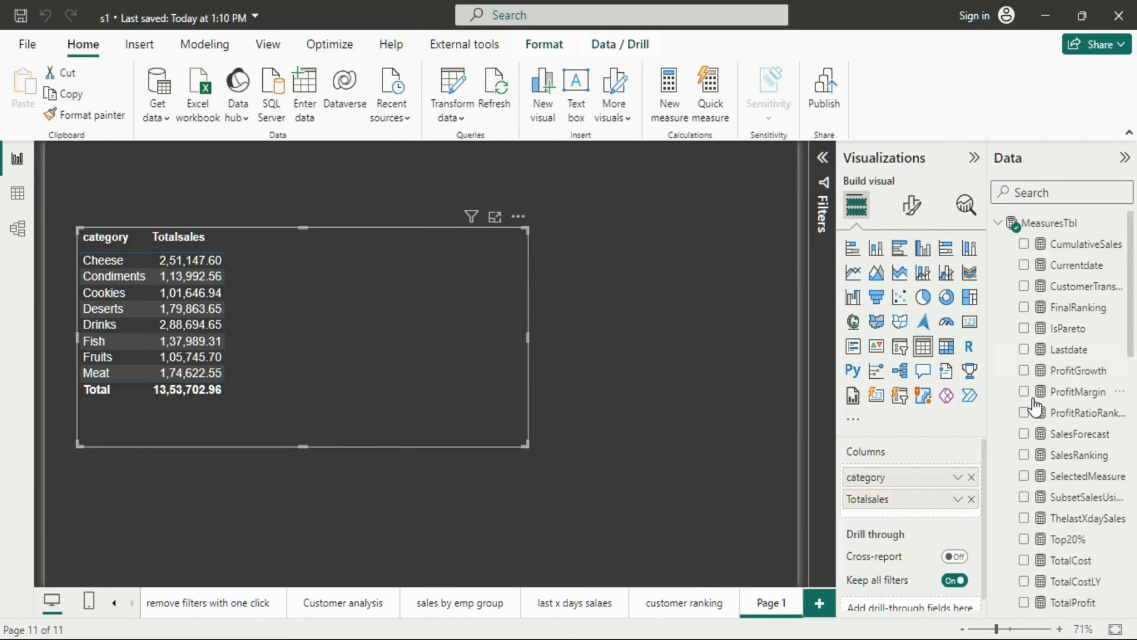
pyautogui.scroll(-2, 1031, 487)
pyautogui.scroll(-3, 1030, 493)
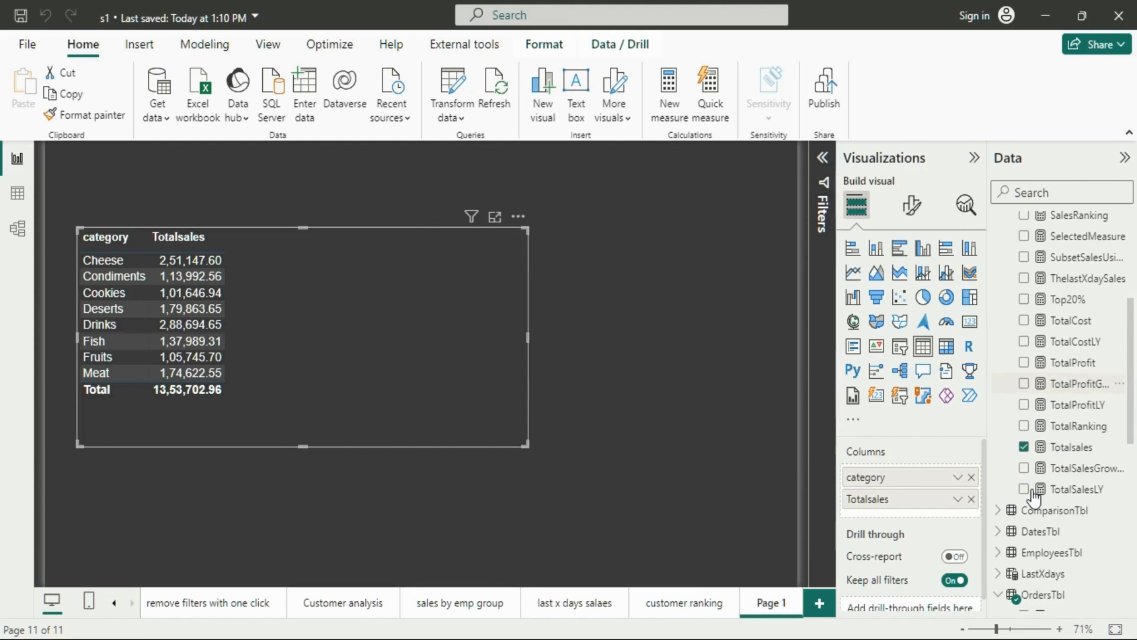
pyautogui.scroll(5, 1029, 490)
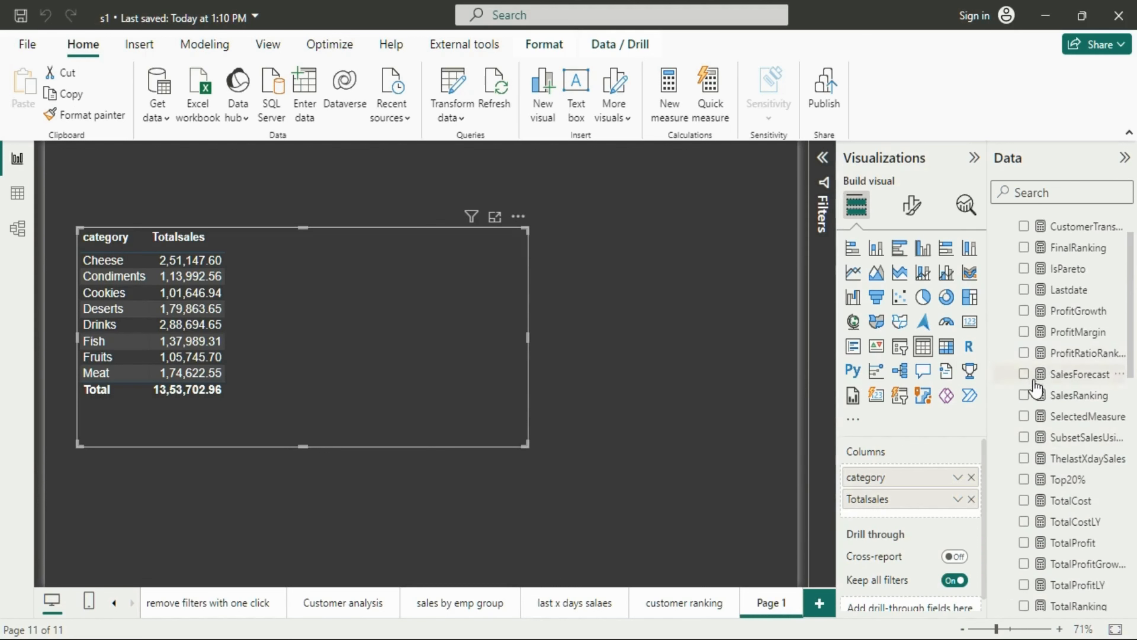
pyautogui.click(1024, 437)
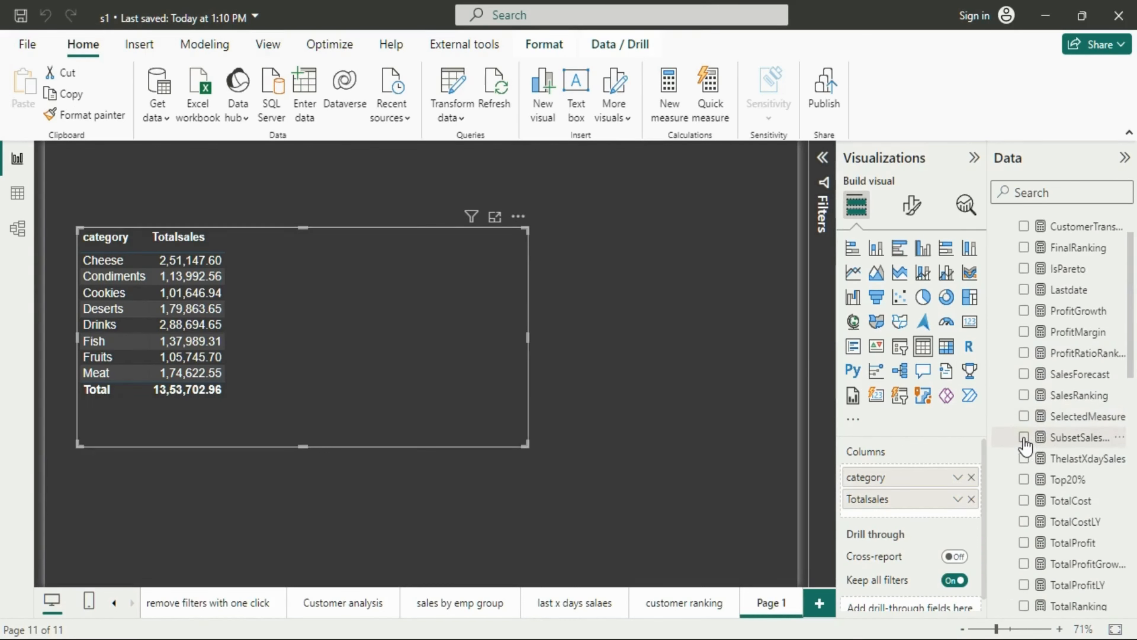
# Shift the category sales table slightly on the page, make it wider and a little shorter, and deselect it.
pyautogui.moveTo(510, 372)
pyautogui.mouseDown()
pyautogui.moveTo(503, 399)
pyautogui.moveTo(495, 370)
pyautogui.mouseUp()
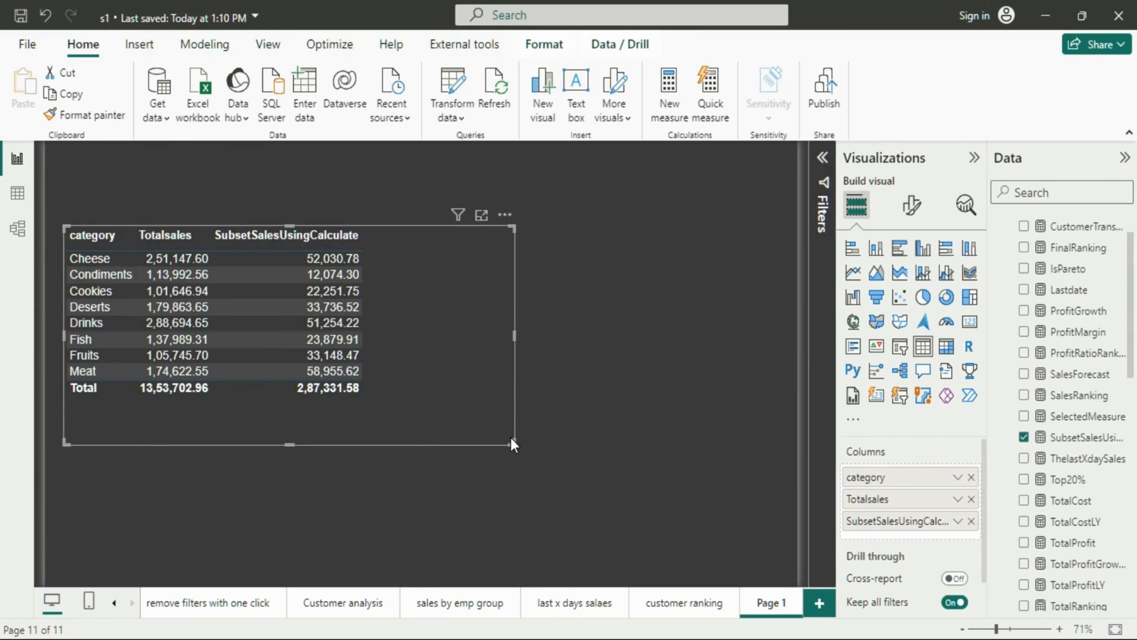
pyautogui.moveTo(514, 443); pyautogui.dragTo(636, 424)
pyautogui.click(443, 450)
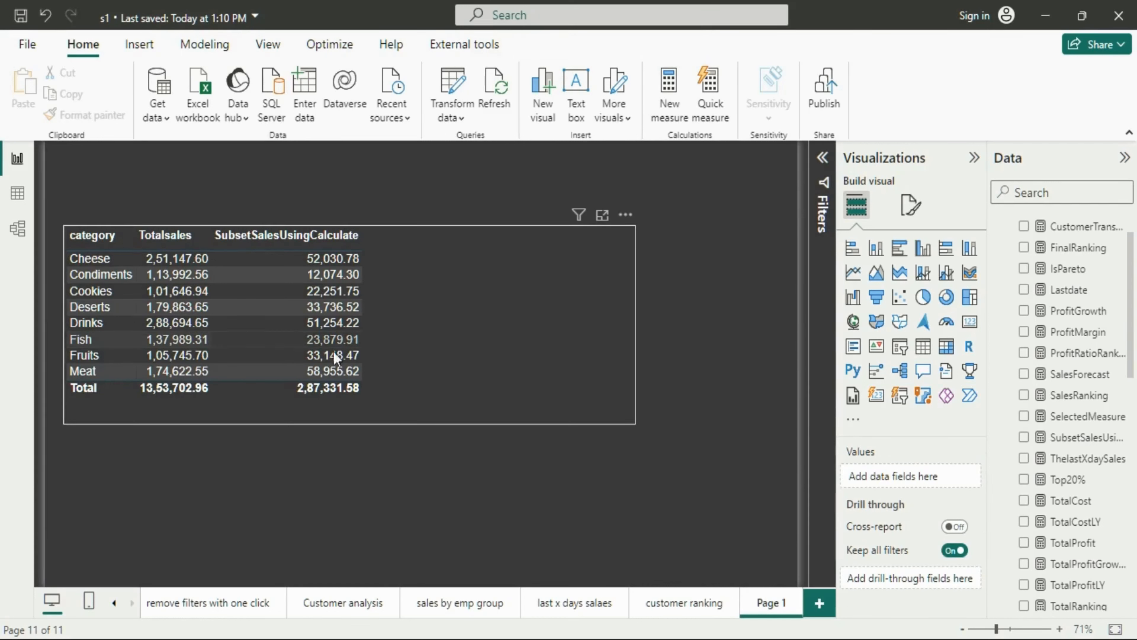
# Create another measure in MeasuresTbl and expand its formula editor.
pyautogui.scroll(3, 1058, 441)
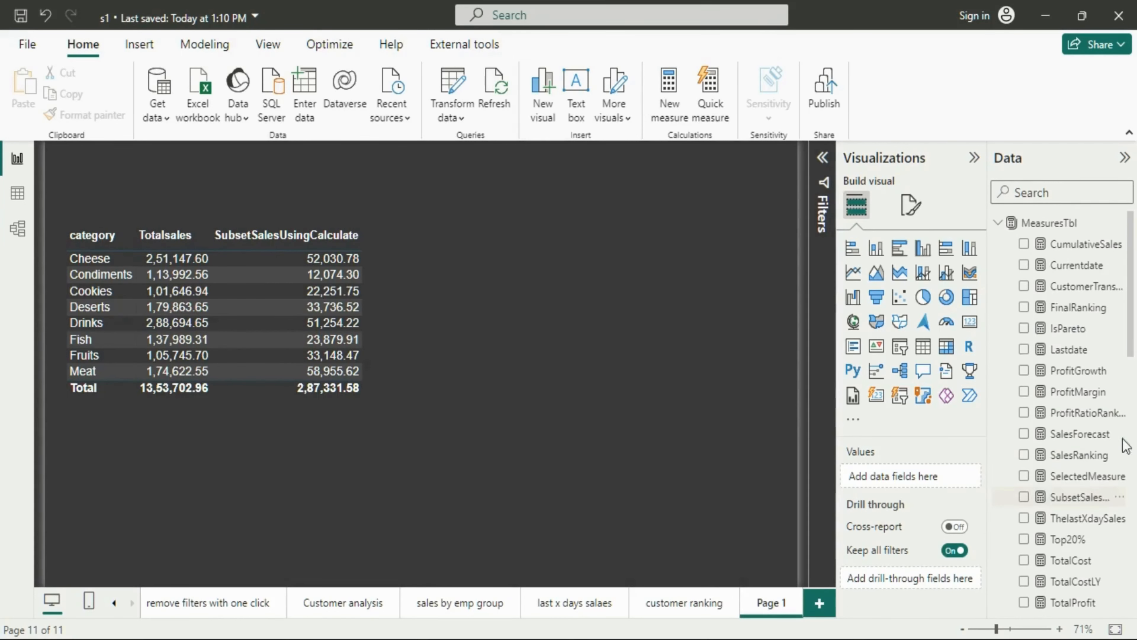
pyautogui.rightClick(1029, 223)
pyautogui.click(991, 258)
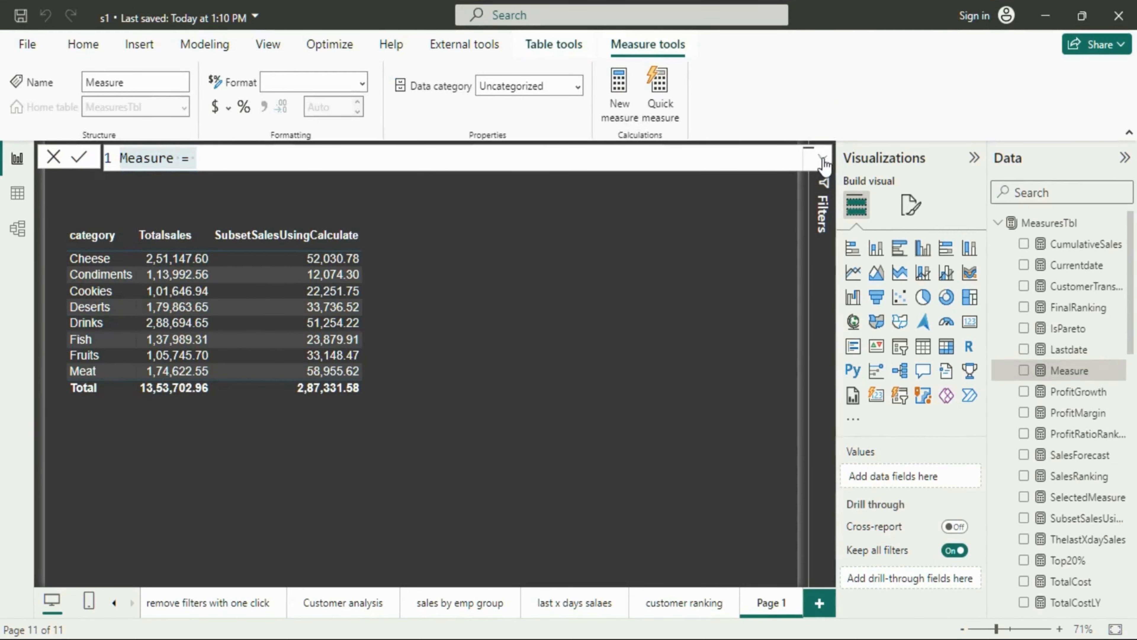
pyautogui.click(823, 160)
# Replace the default measure name with SubsetSalesUsingIterator followed by an equals sign, enlarging the formula text.
pyautogui.moveTo(239, 262); pyautogui.dragTo(63, 176)
pyautogui.scroll(2, 415, 279)
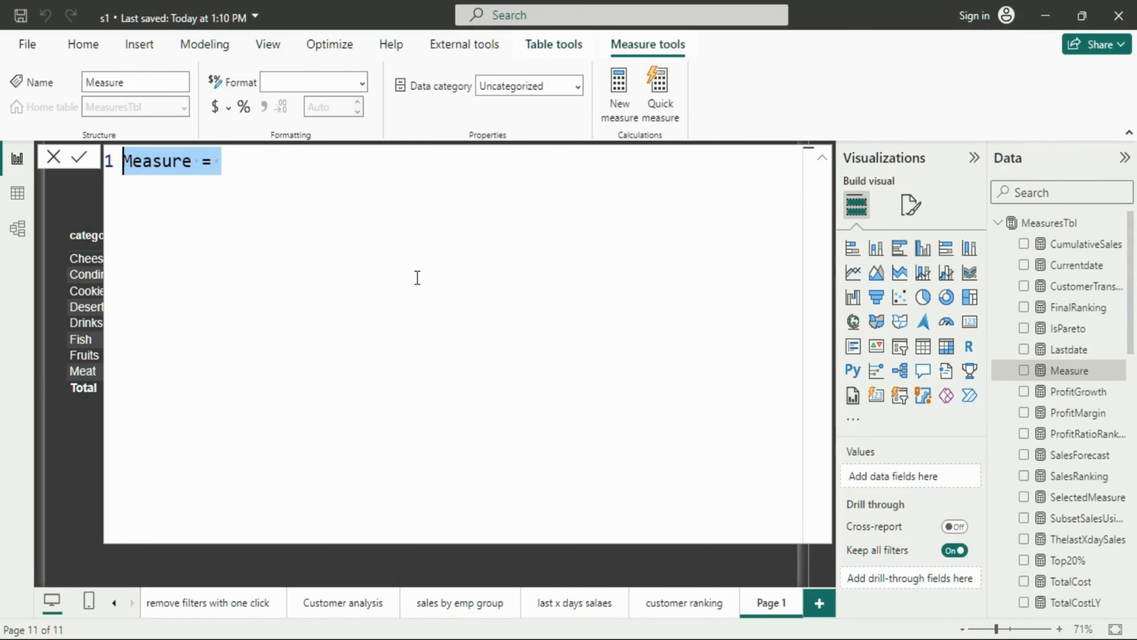
pyautogui.write('Subs')
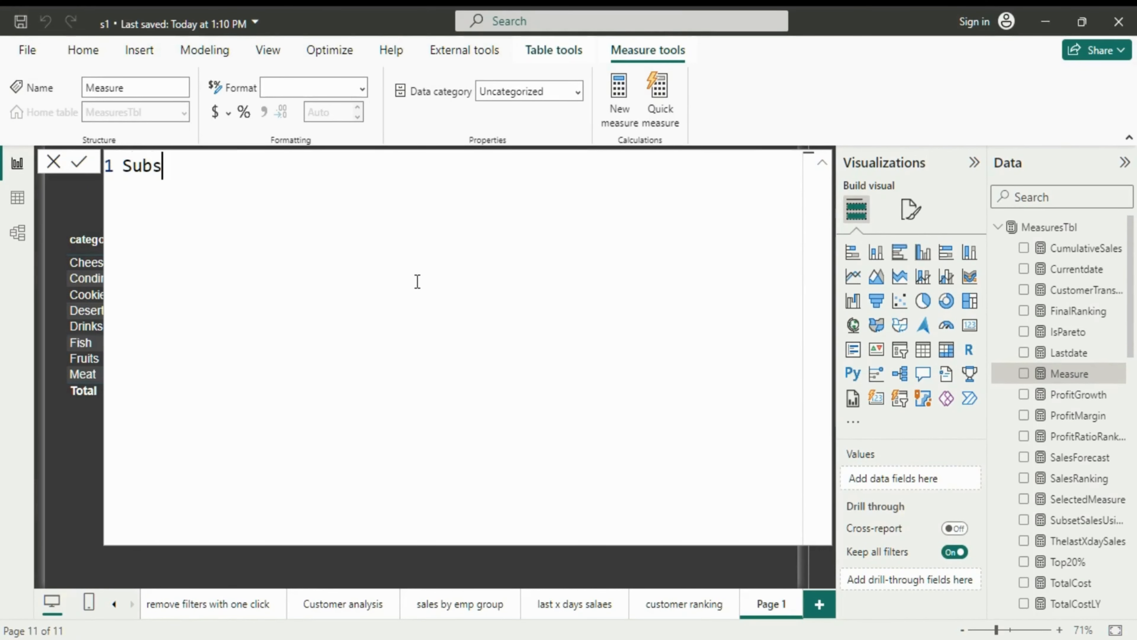
pyautogui.write('etSales')
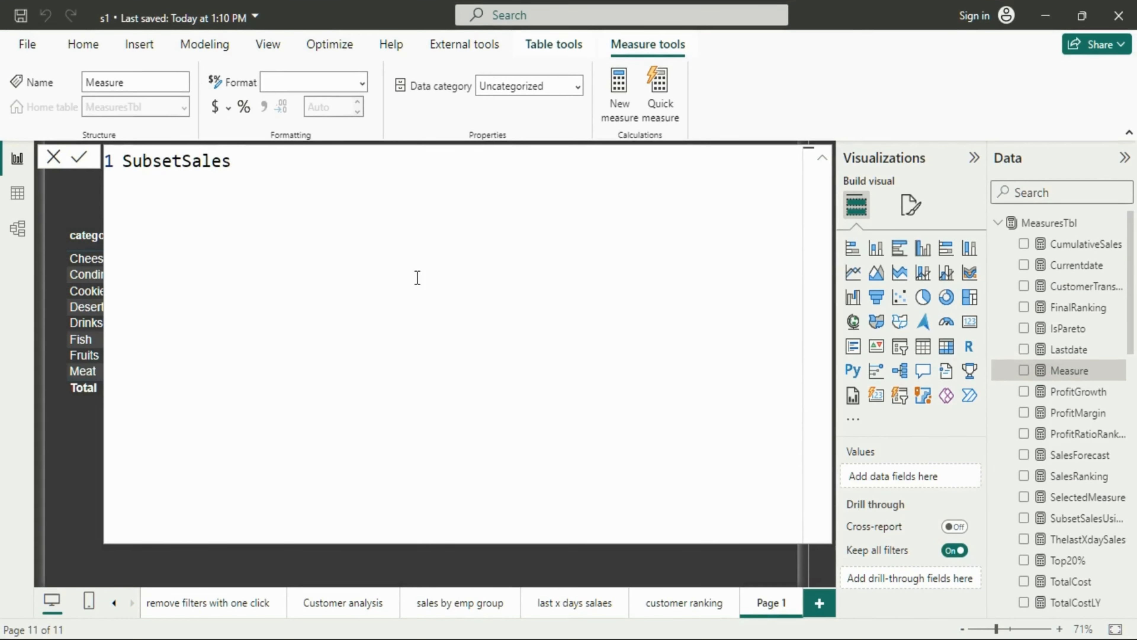
pyautogui.write('UsingIte')
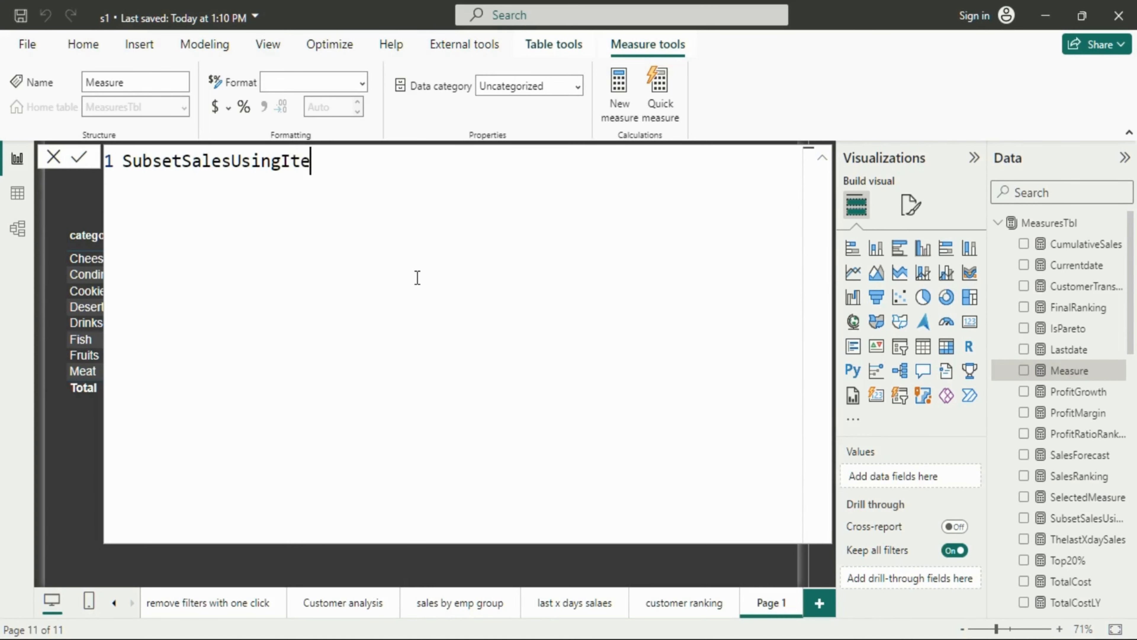
pyautogui.write('rator =')
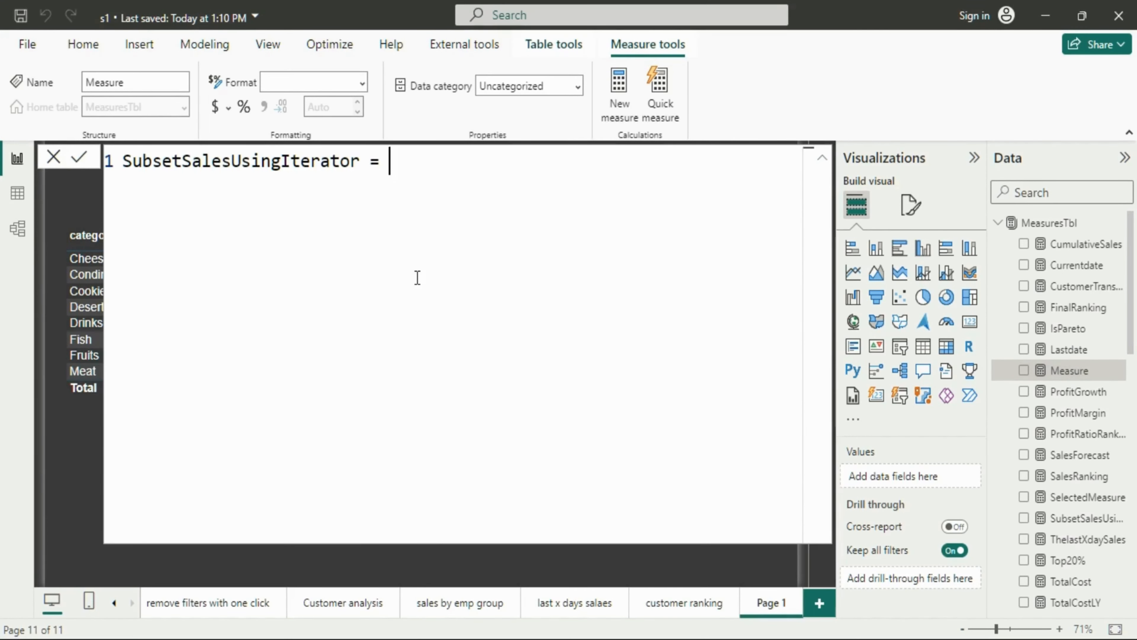